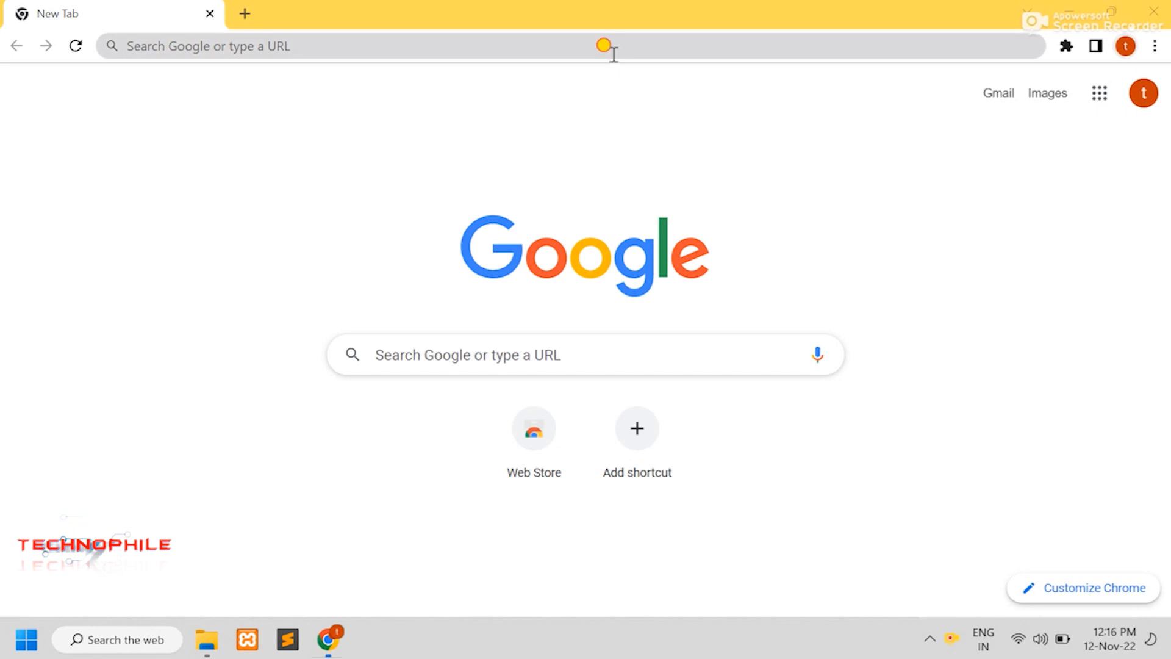
Search Google for 'openai' and open the OpenAI Playground result.
type("ope")
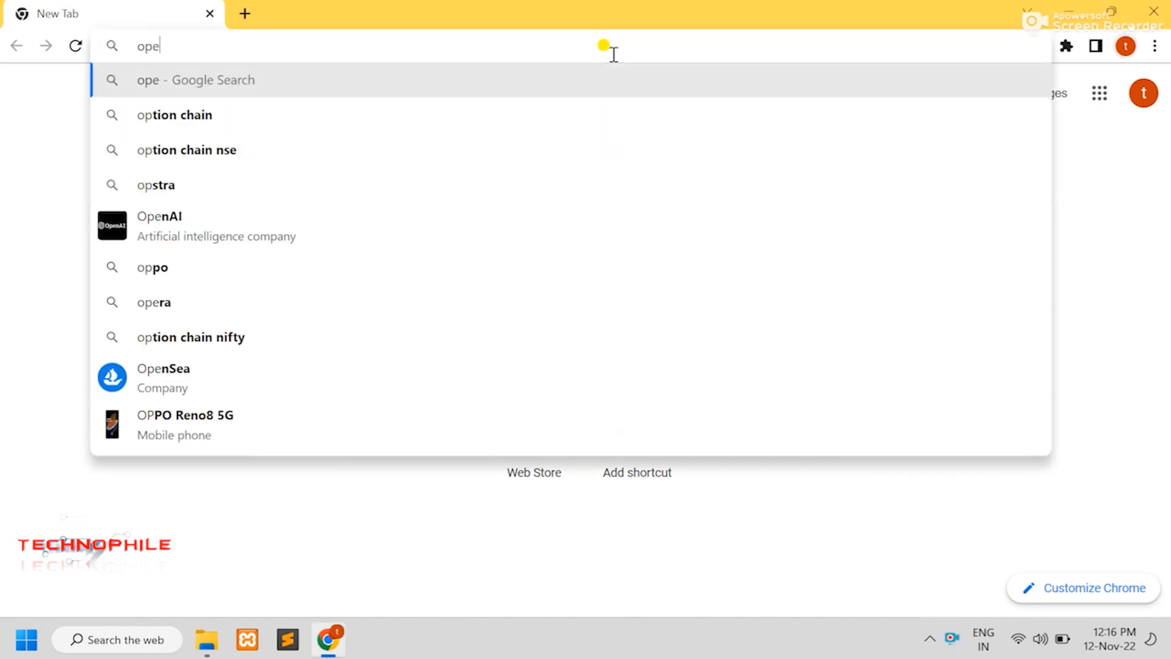
type("nai")
key("Return")
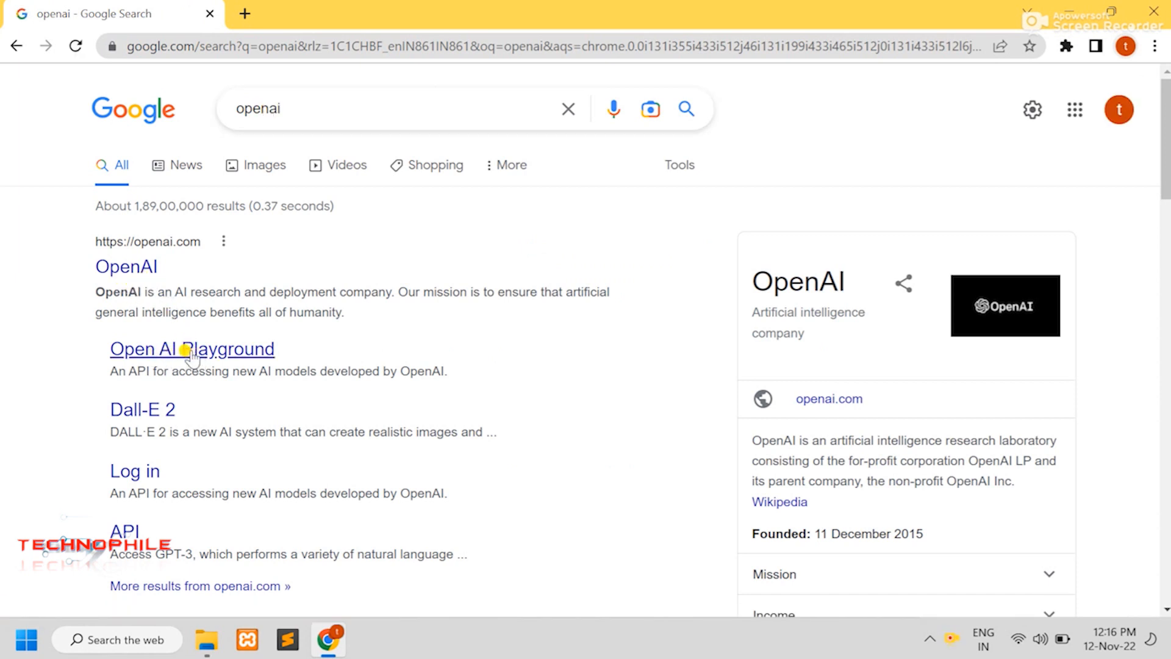
left_click(190, 357)
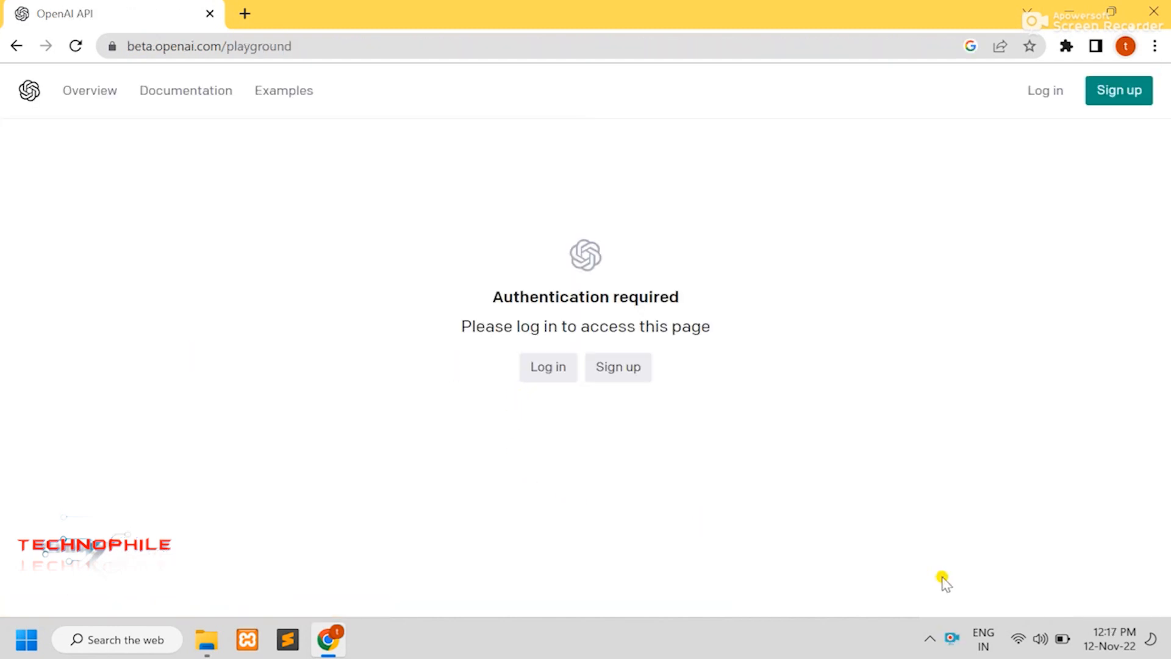
Start creating a new OpenAI account and choose Continue with Google.
left_click(934, 640)
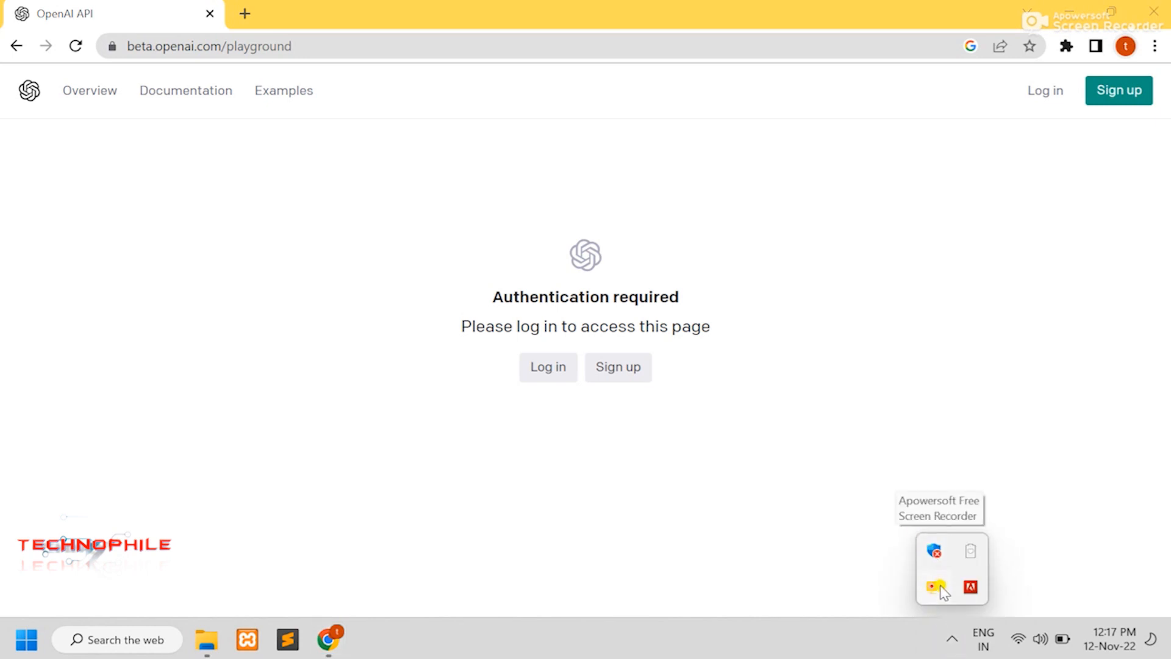
right_click(933, 586)
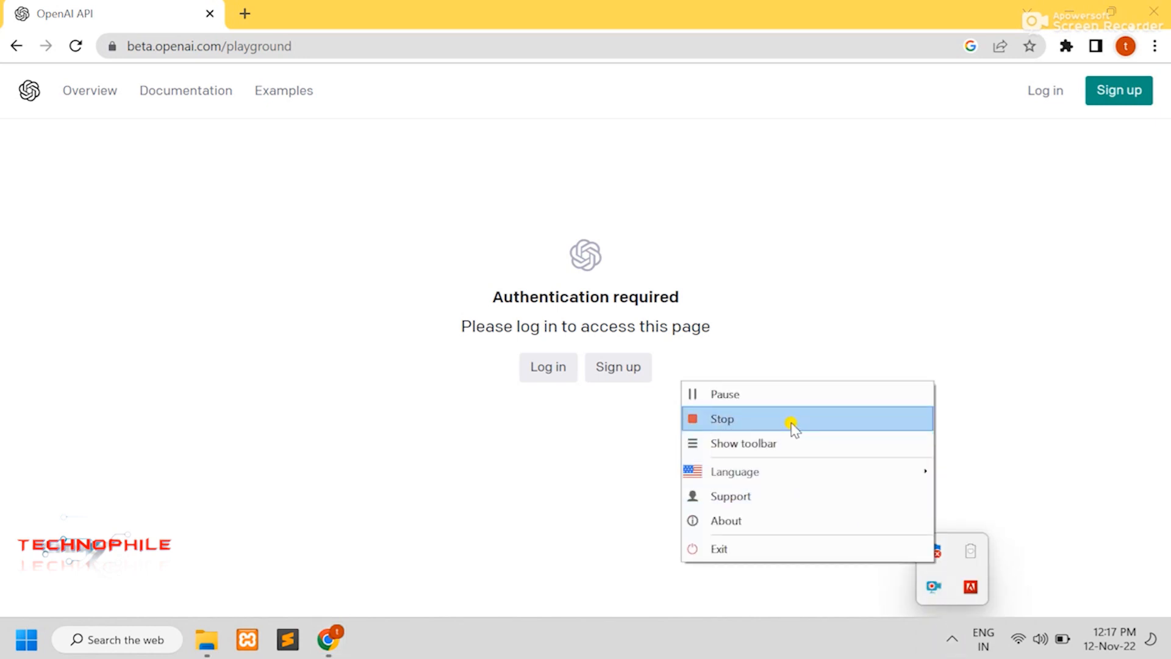
left_click(789, 420)
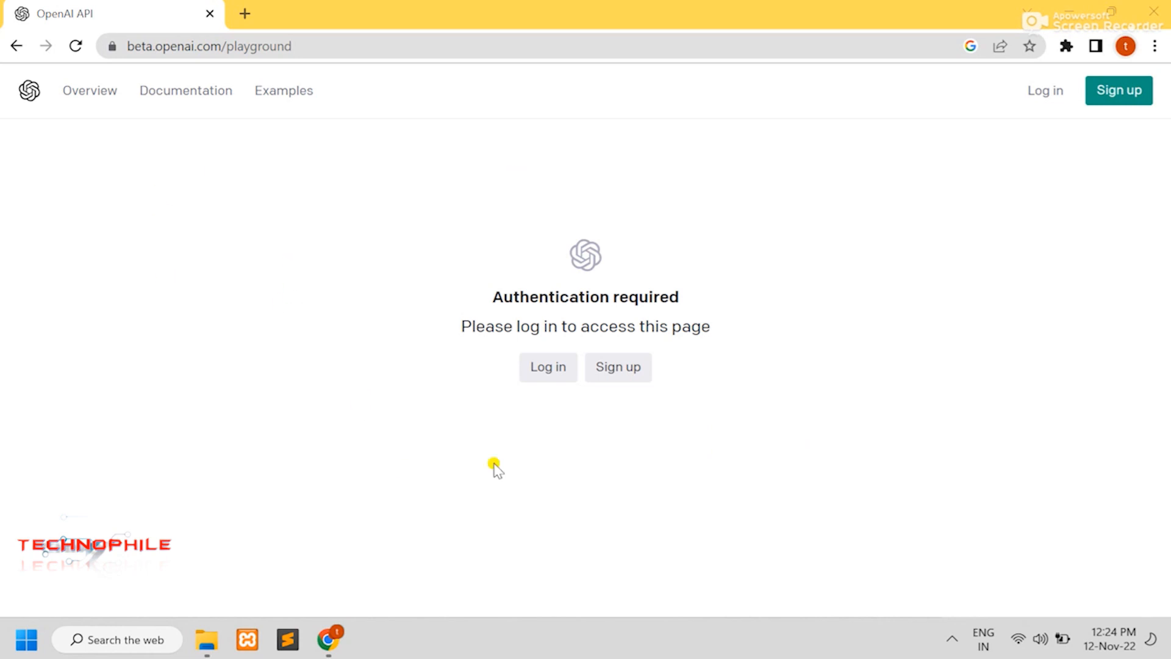
left_click(619, 369)
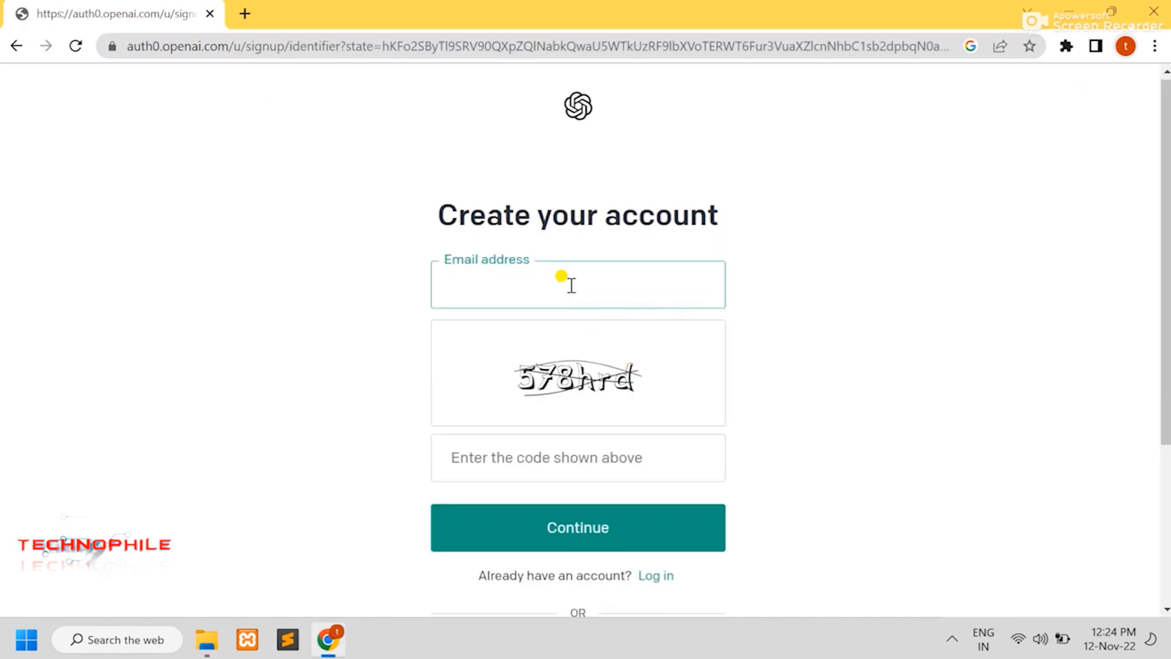
scroll(564, 279, "down", 1)
scroll(564, 280, "down", 1)
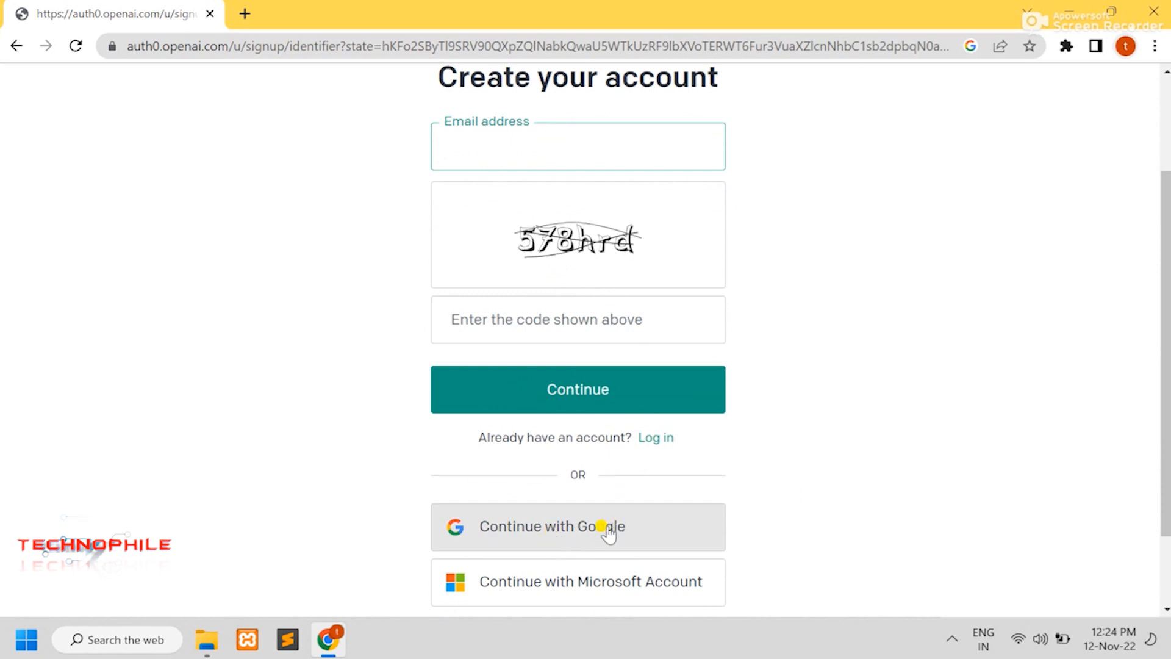
left_click(573, 531)
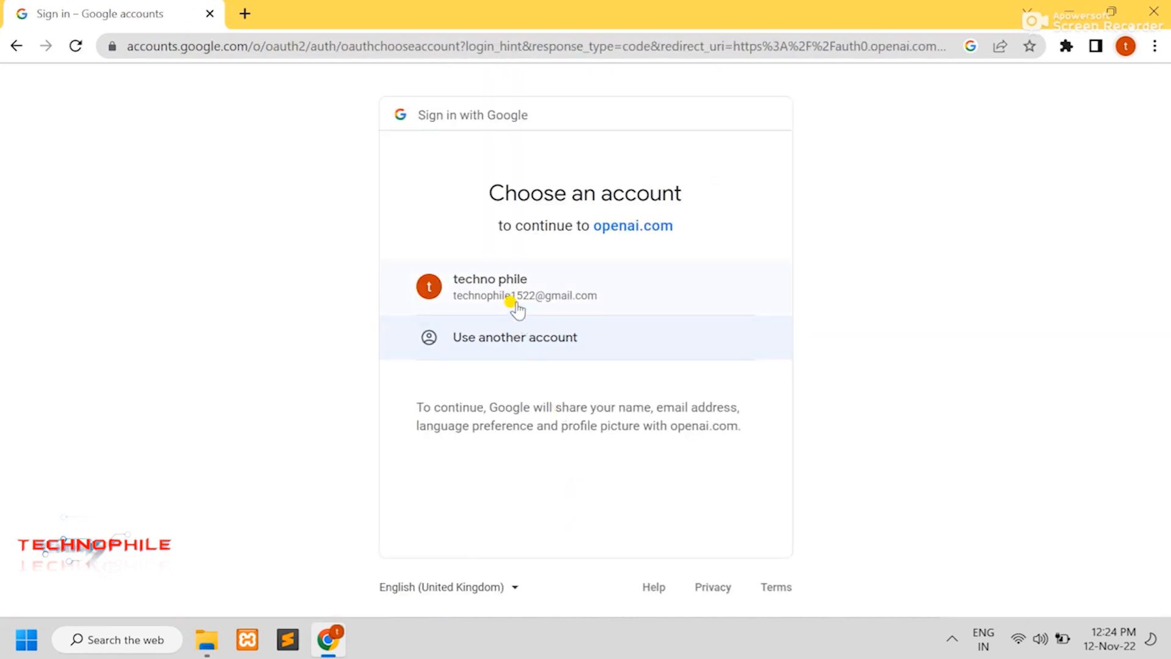
Sign in with the Google account, confirm profile details and enter the phone verification code.
left_click(514, 291)
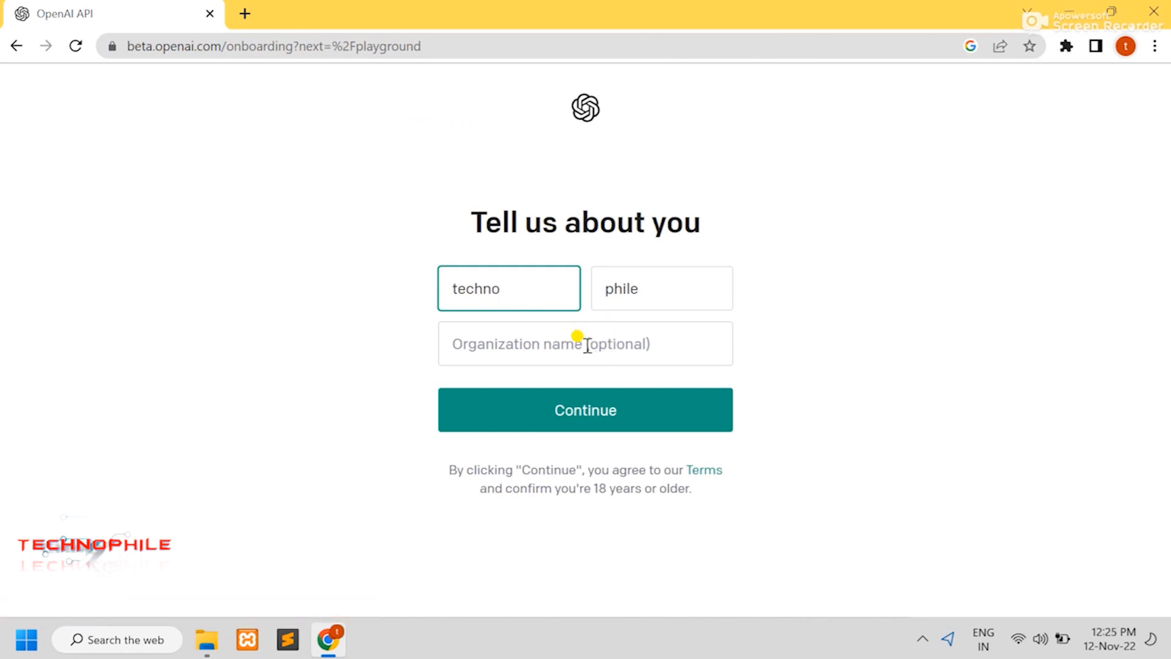
left_click(566, 420)
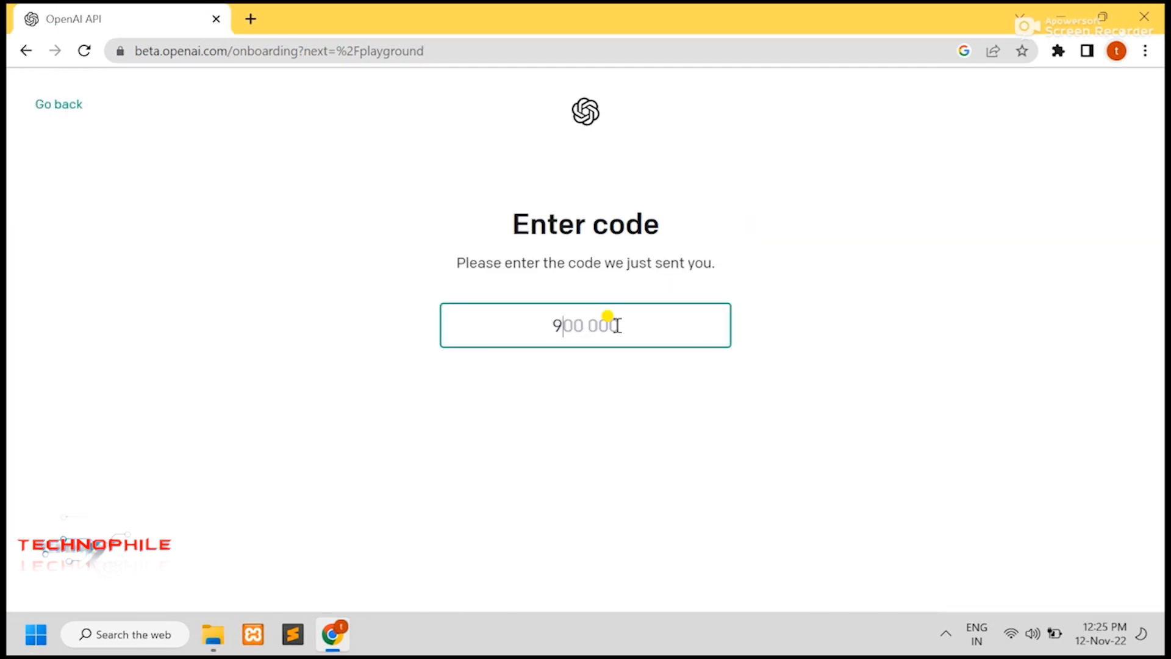
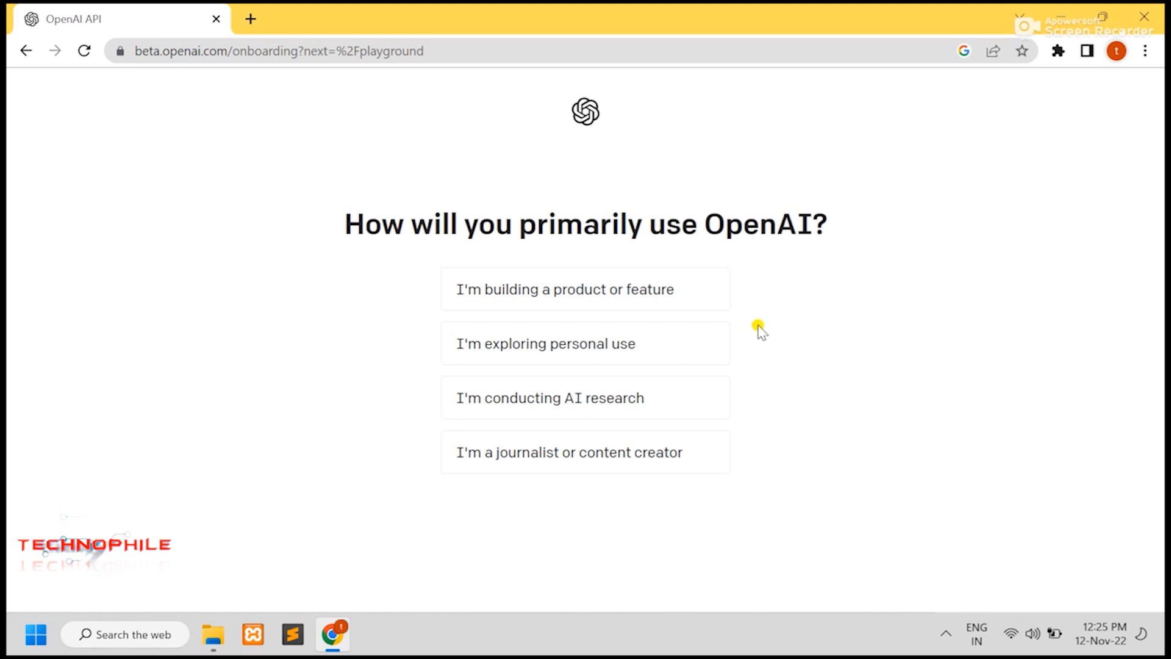
Choose 'I'm exploring personal use' as the main way OpenAI will be used.
left_click(630, 352)
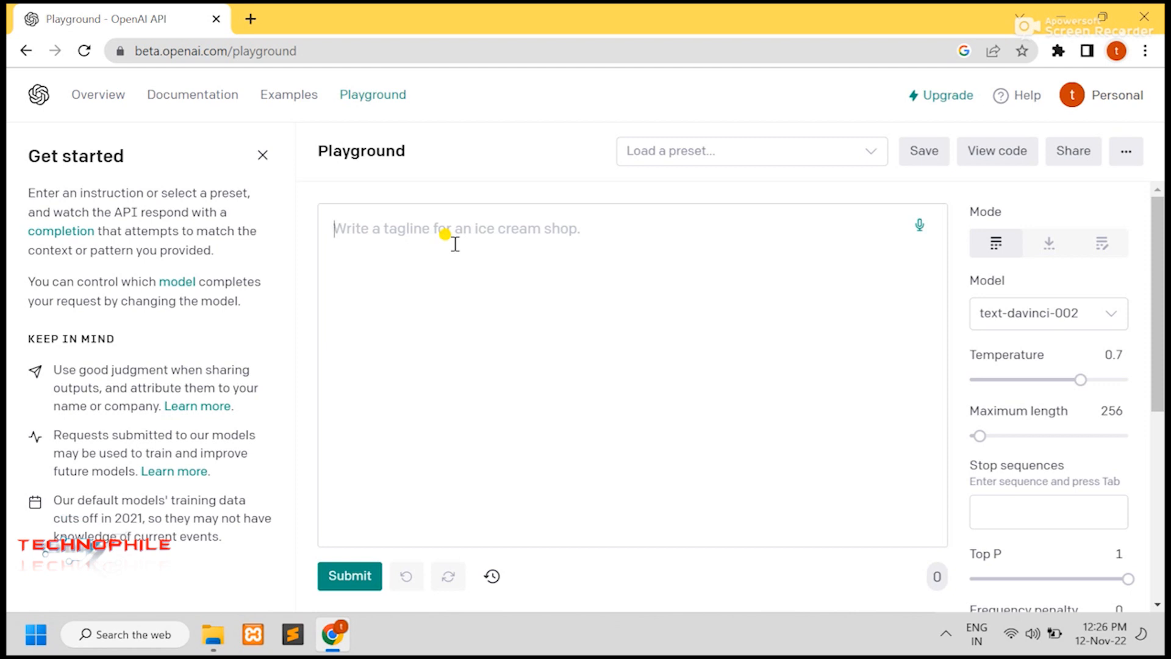
Submit the prompt 'write an eassy for mother' to generate a Mother Teresa essay.
type("write an ")
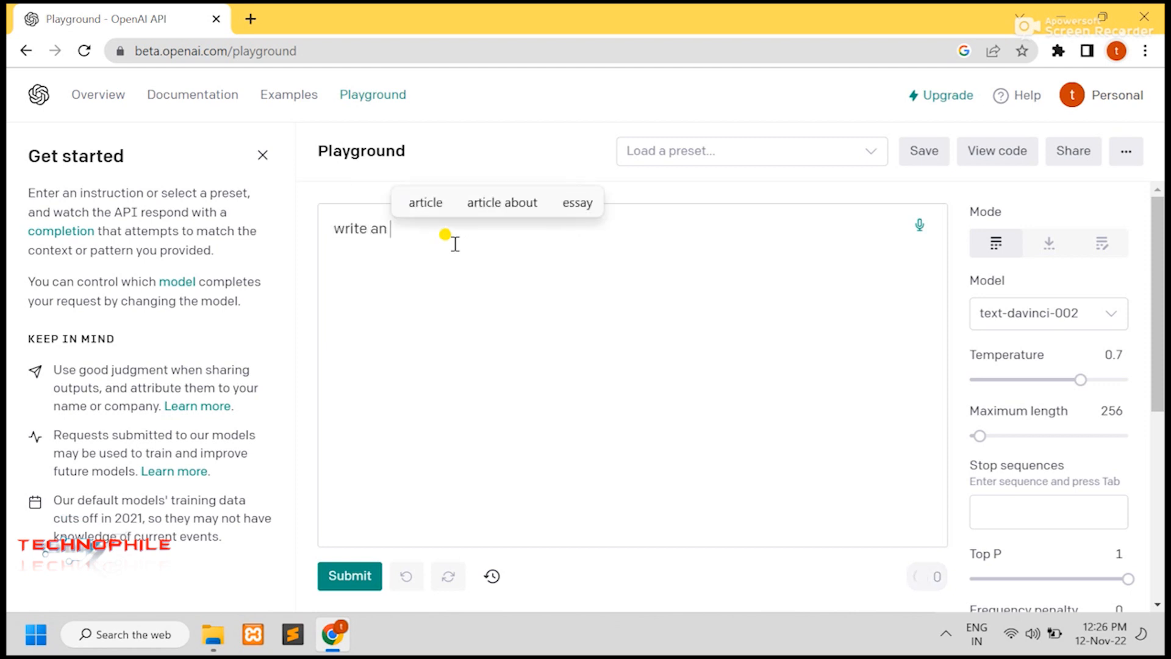
type("eassy")
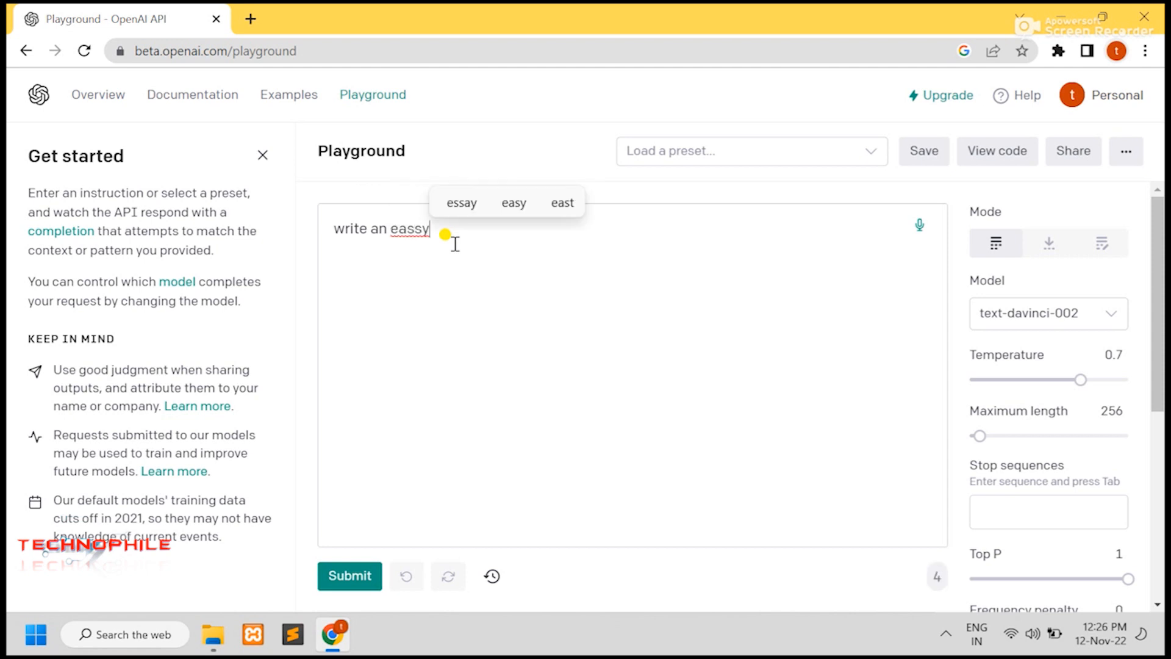
type(" for mother")
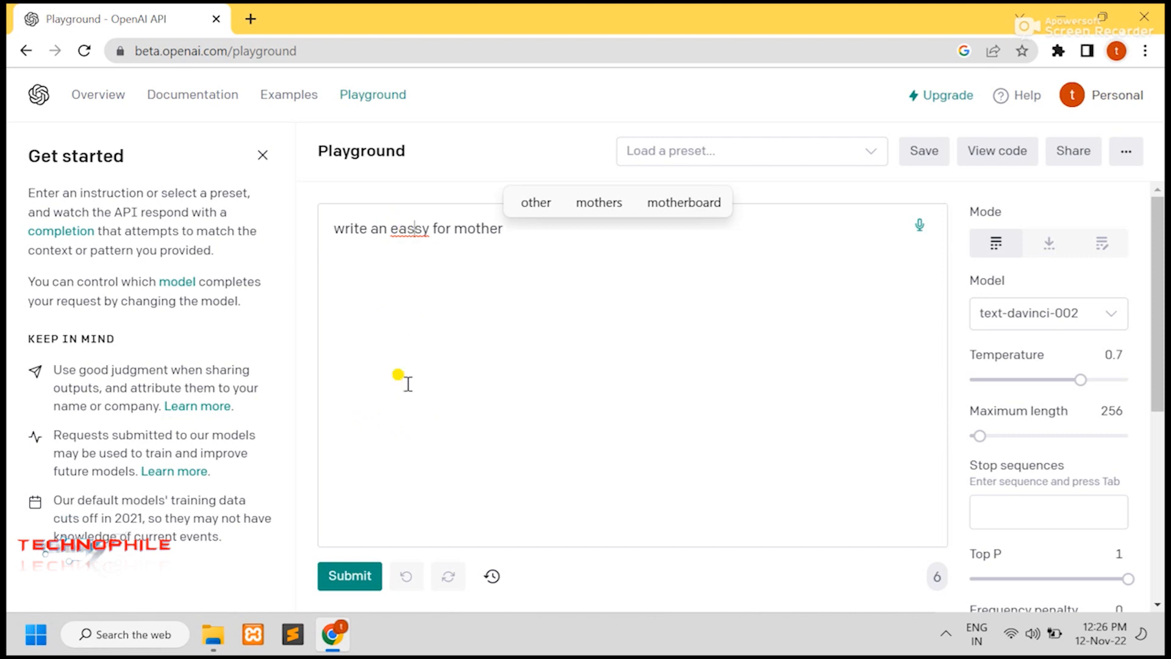
left_click(358, 562)
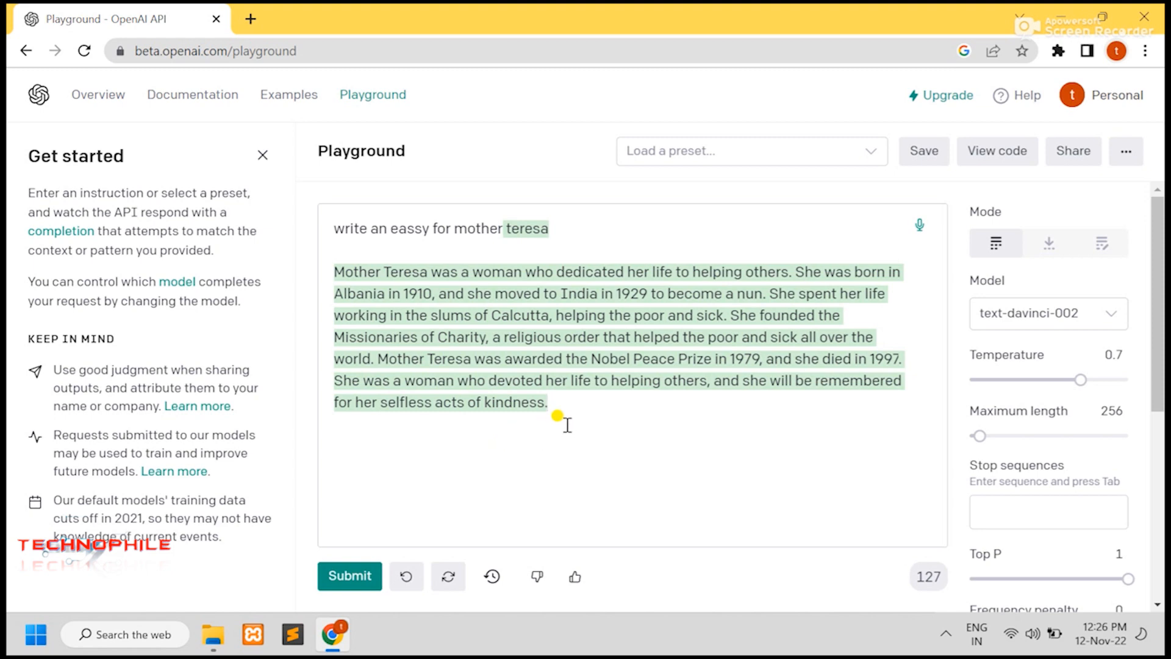
Save the current playground as a preset named 'Mother'.
left_click(924, 160)
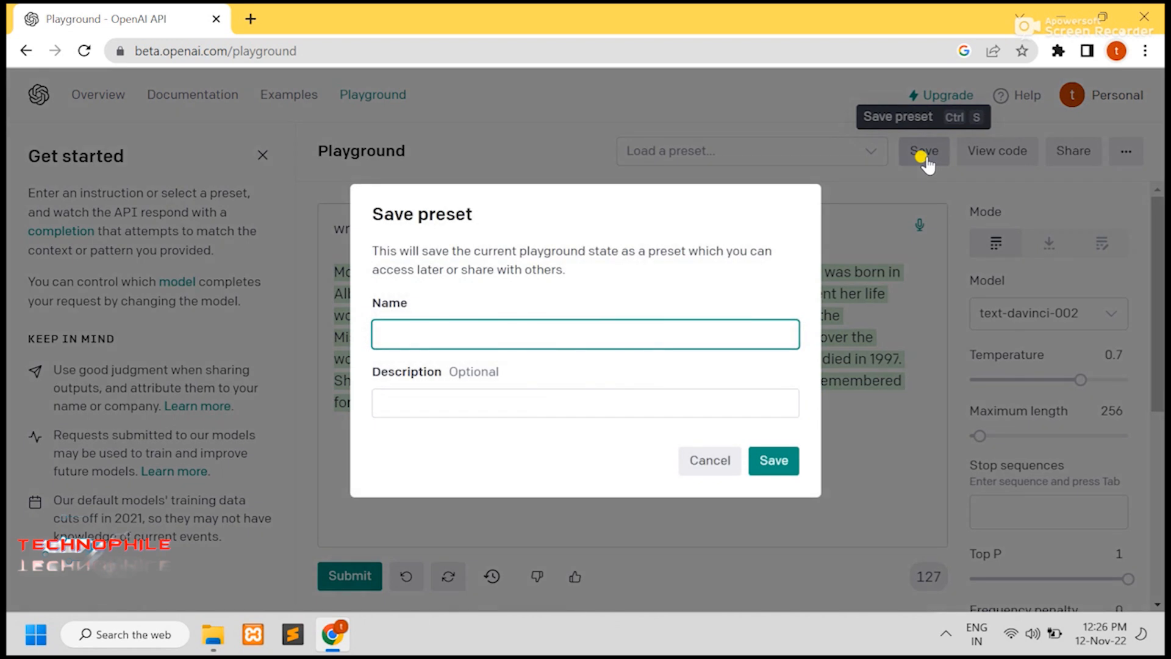
type("MOther")
key("BackSpace")
key("BackSpace")
key("BackSpace")
key("BackSpace")
key("BackSpace")
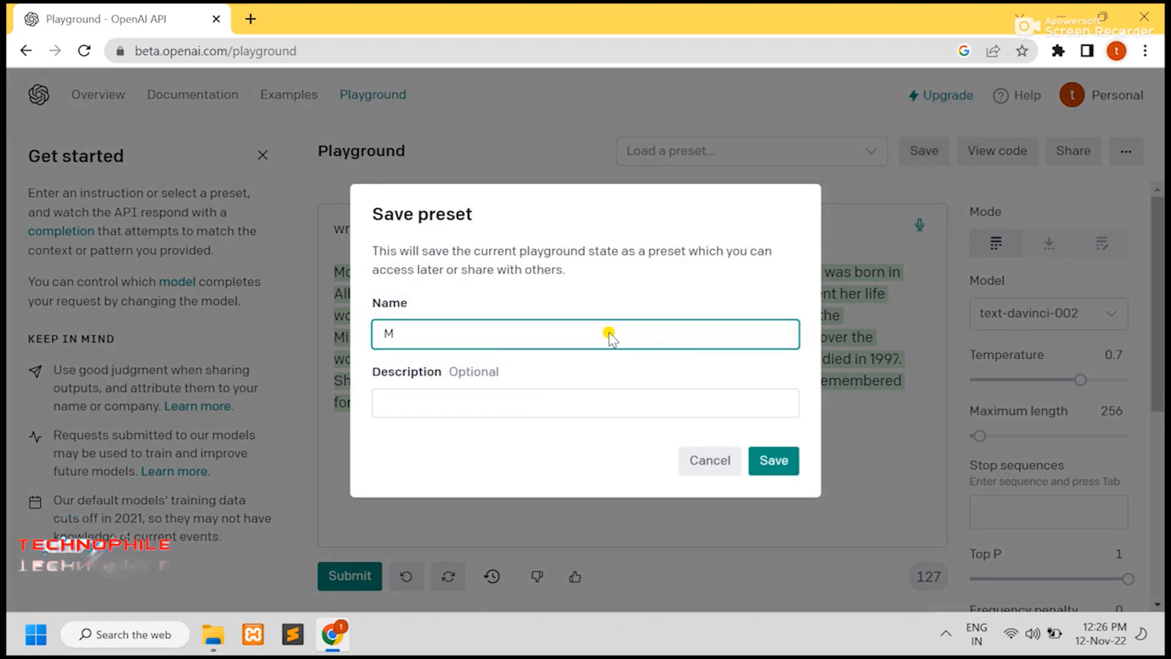
type("other")
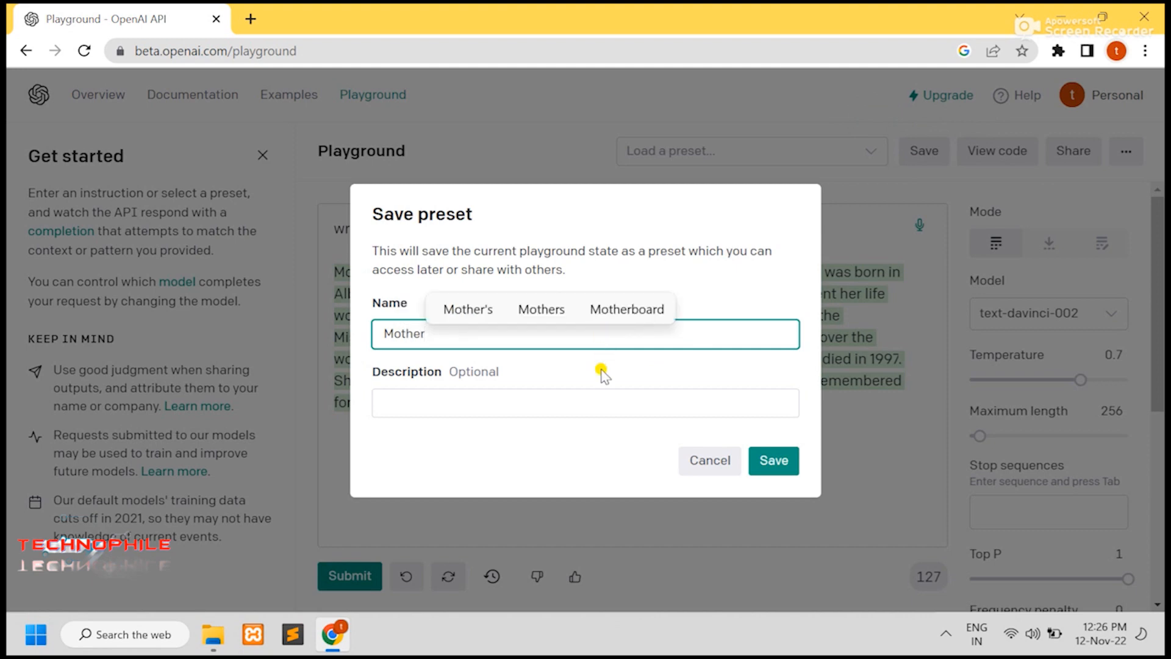
left_click(768, 465)
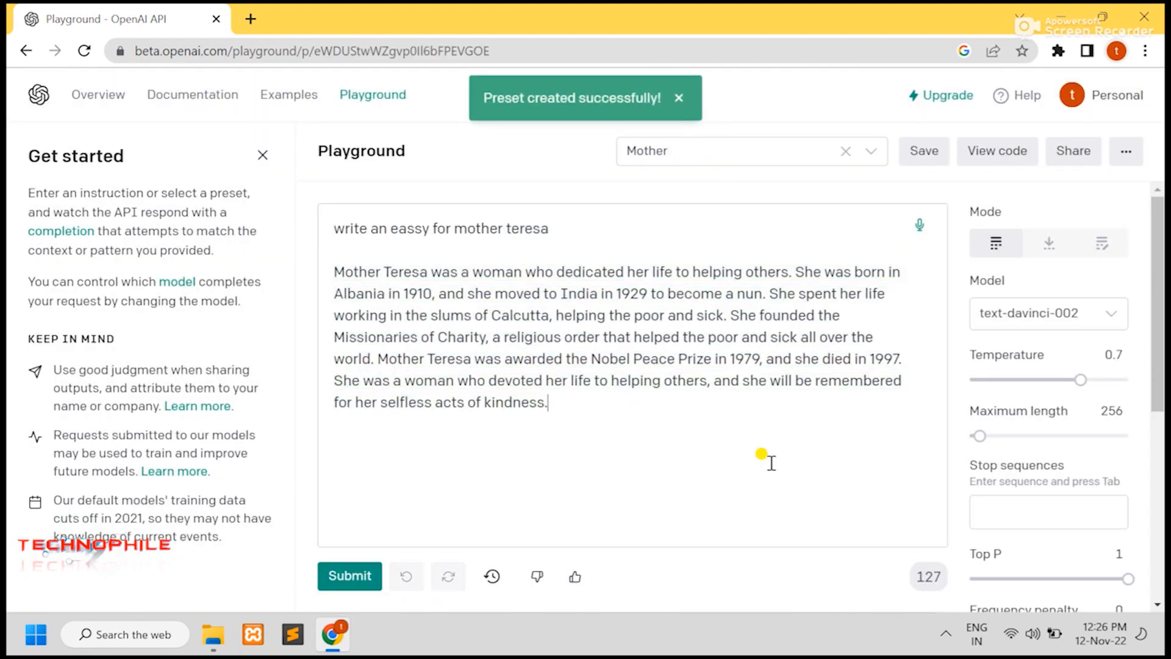
Clear all the prompt and essay text from the prompt box.
left_click(628, 401)
key("ctrl+a")
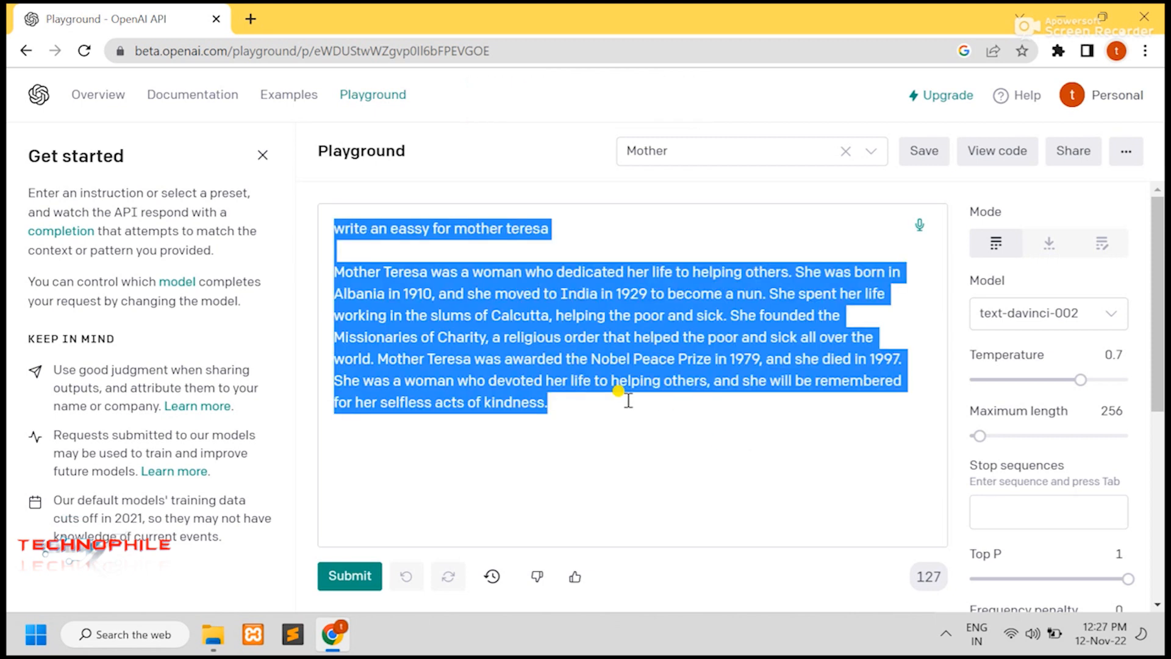
key("BackSpace")
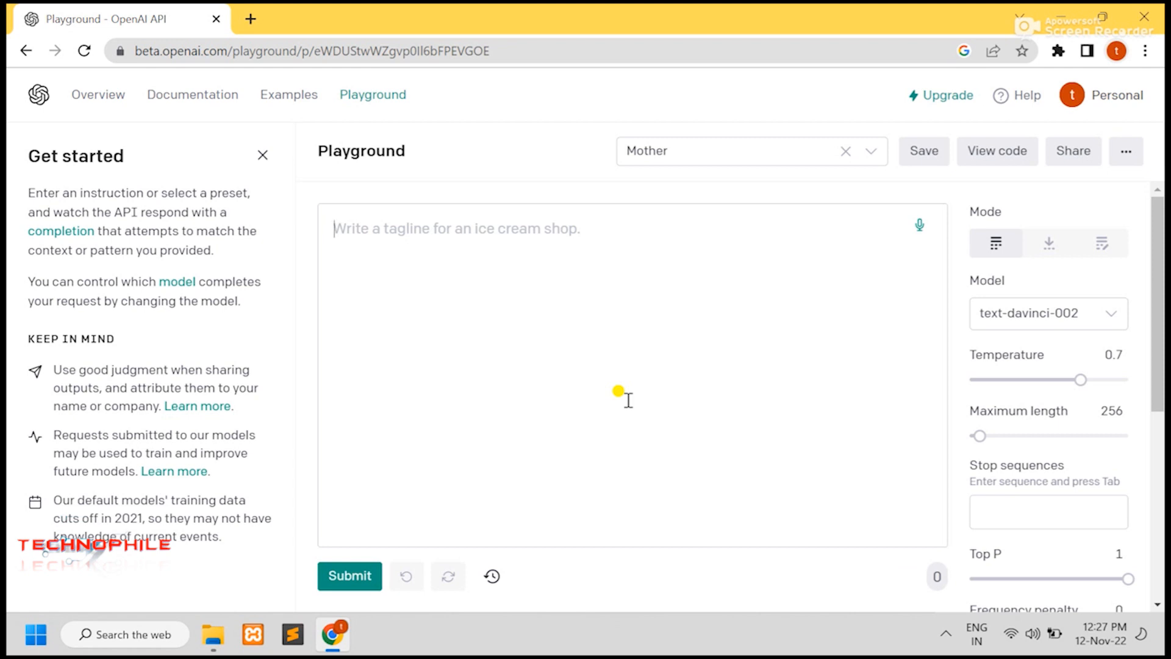
Generate a completion for 'Write something on cow', then clear the prompt box.
type("Write som")
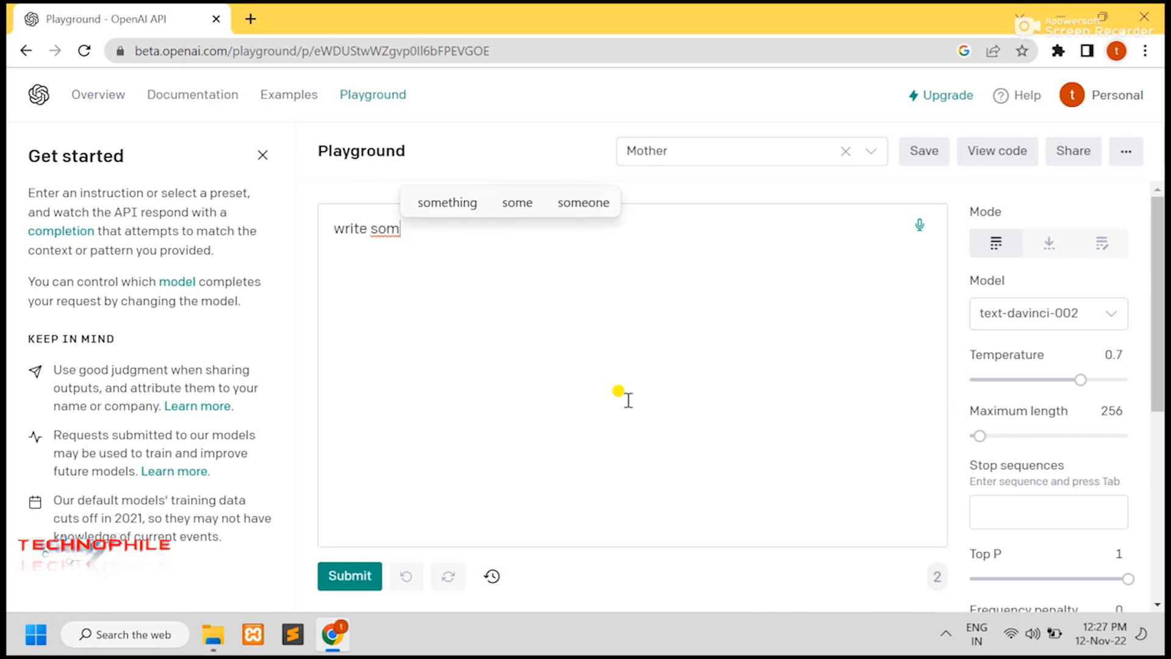
type("ething ")
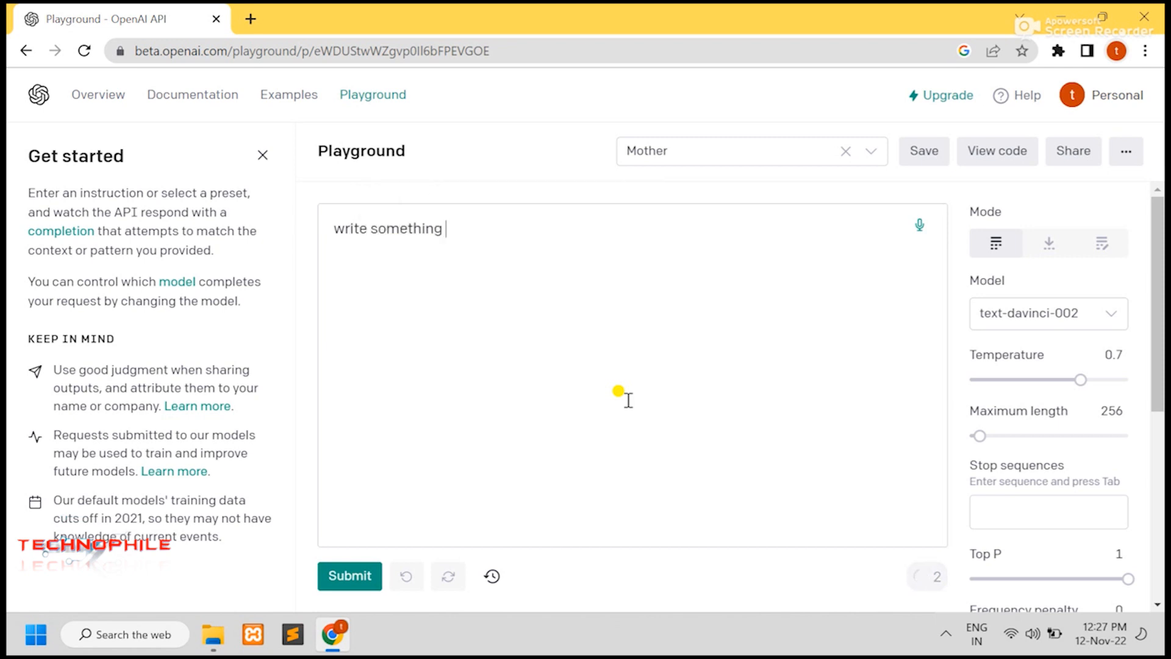
type("on cow")
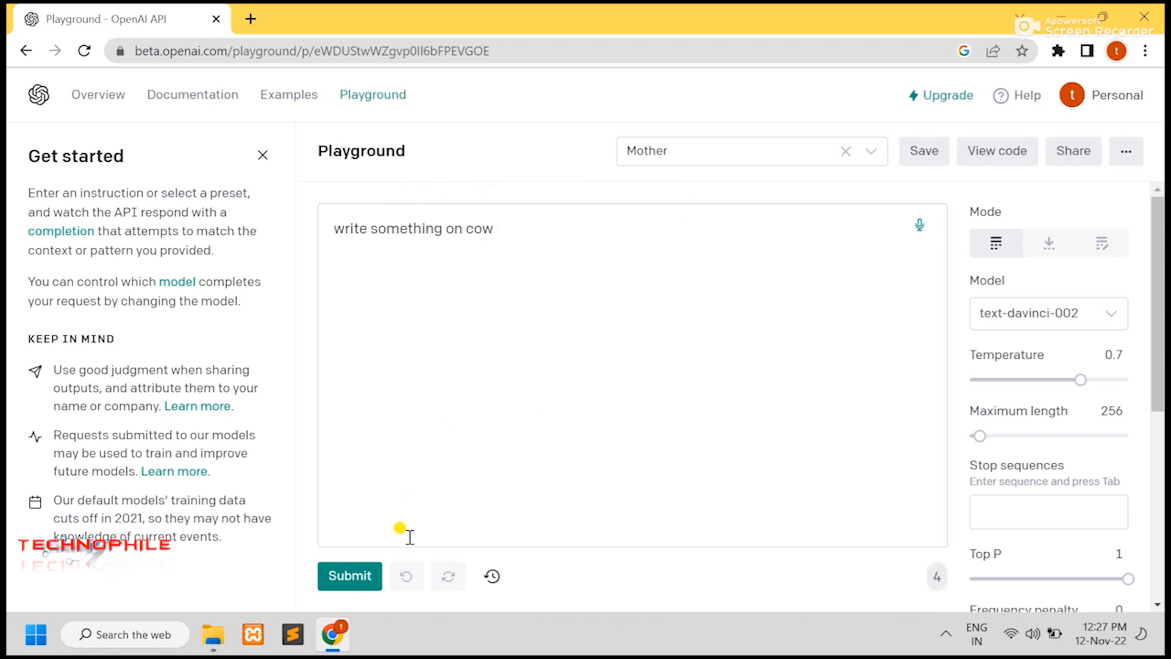
left_click(352, 577)
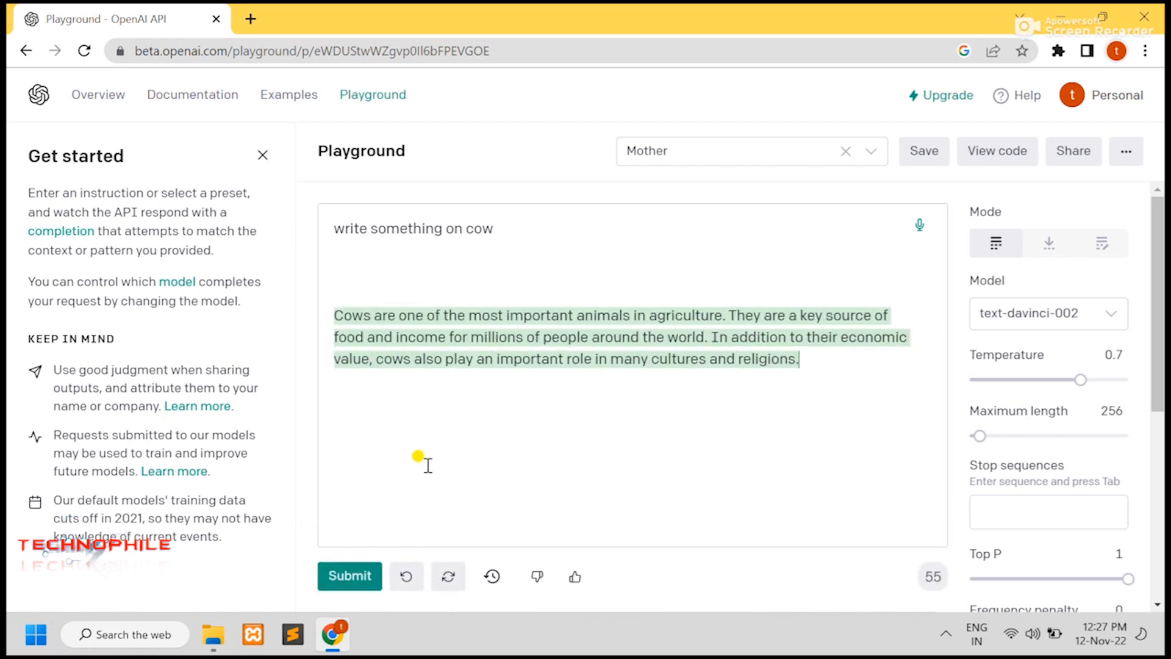
left_click(500, 230)
key("ctrl+a")
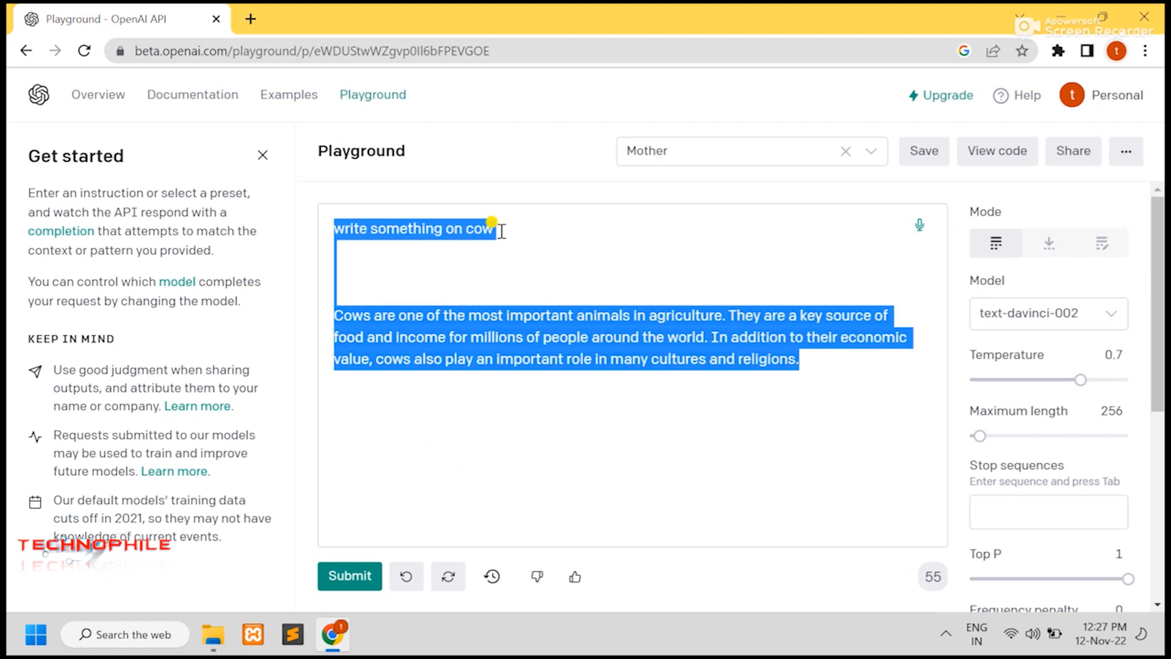
key("BackSpace")
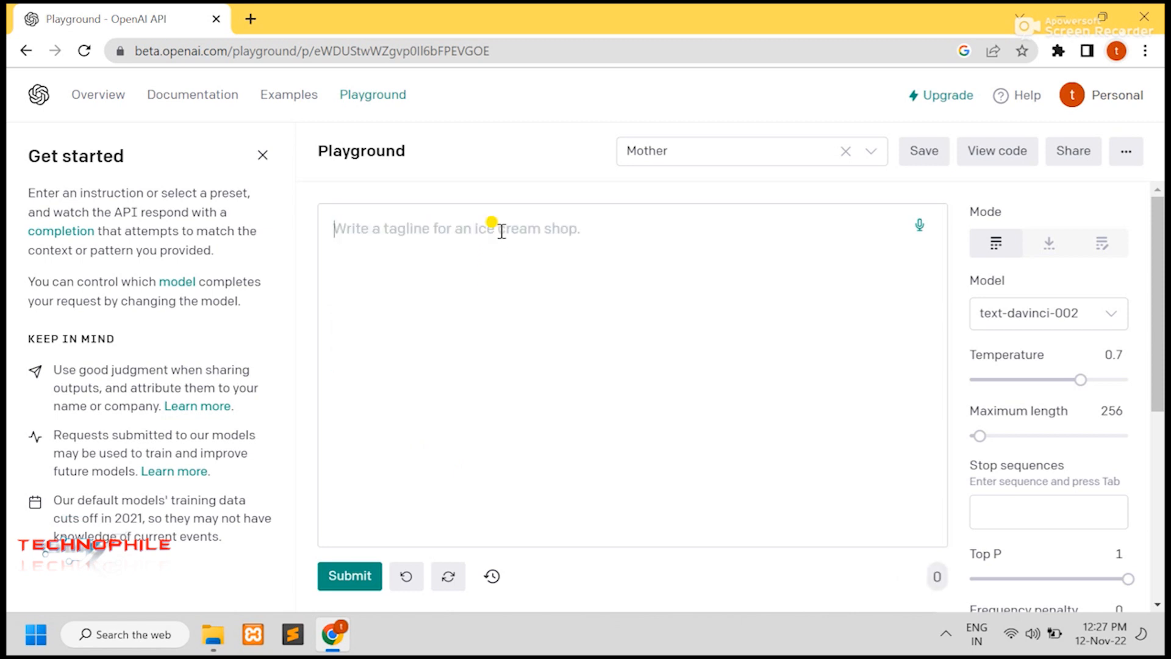
Generate a leave letter from the prompt 'application for 5 days leave'.
type("application ")
type("for ")
type("5 days")
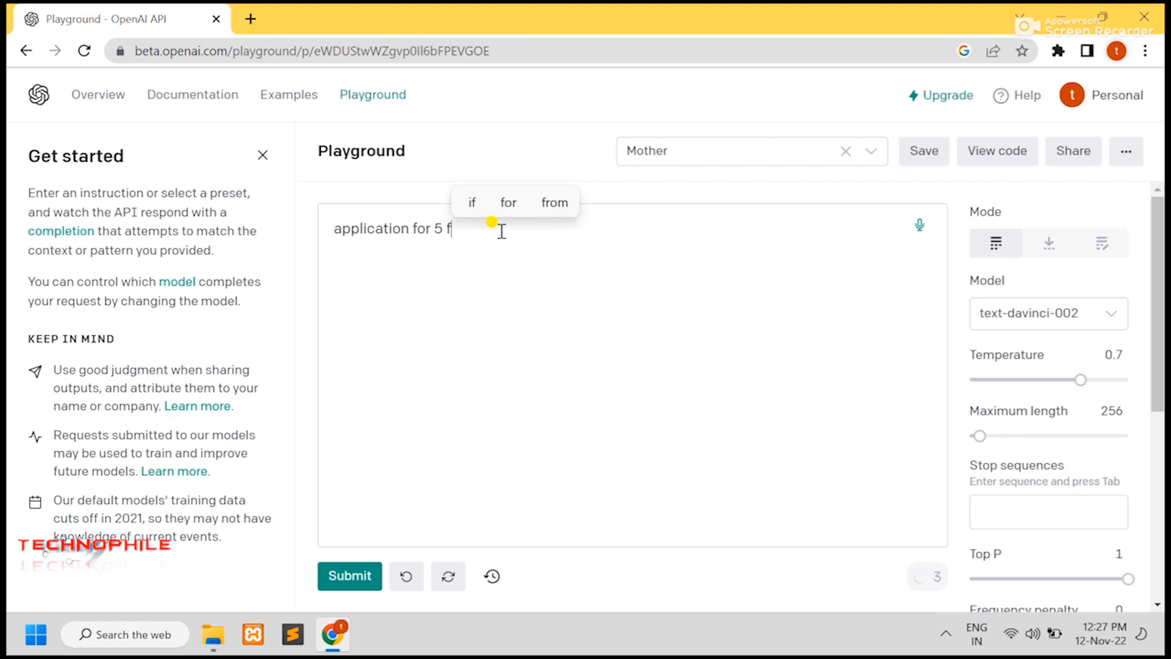
type(" leave")
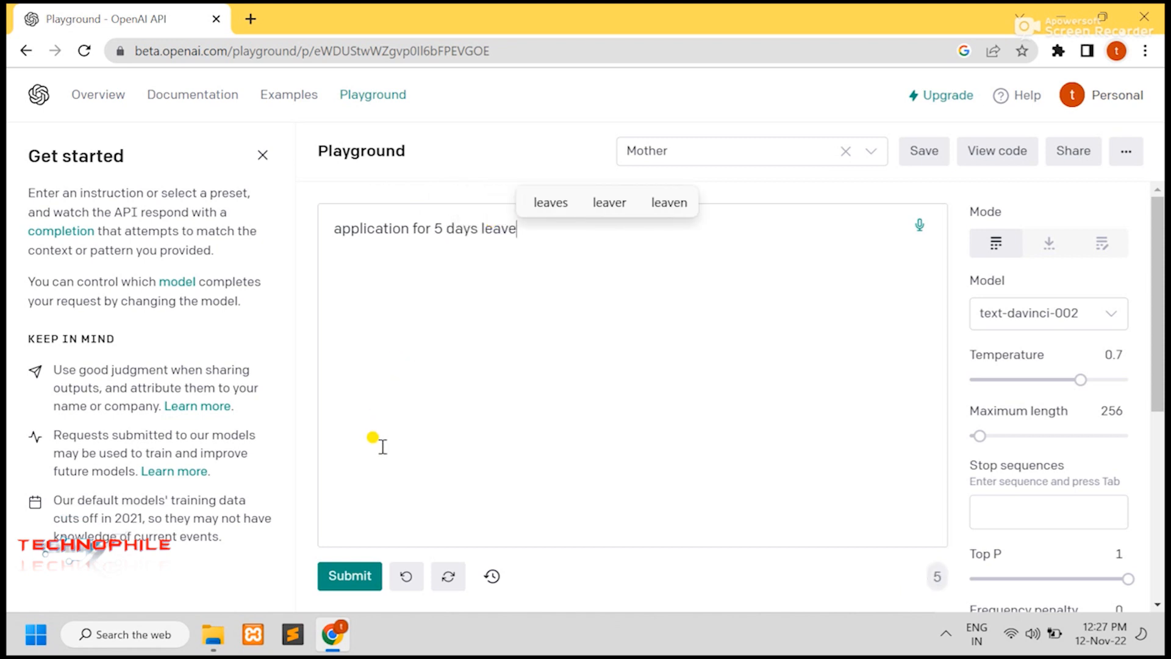
left_click(347, 575)
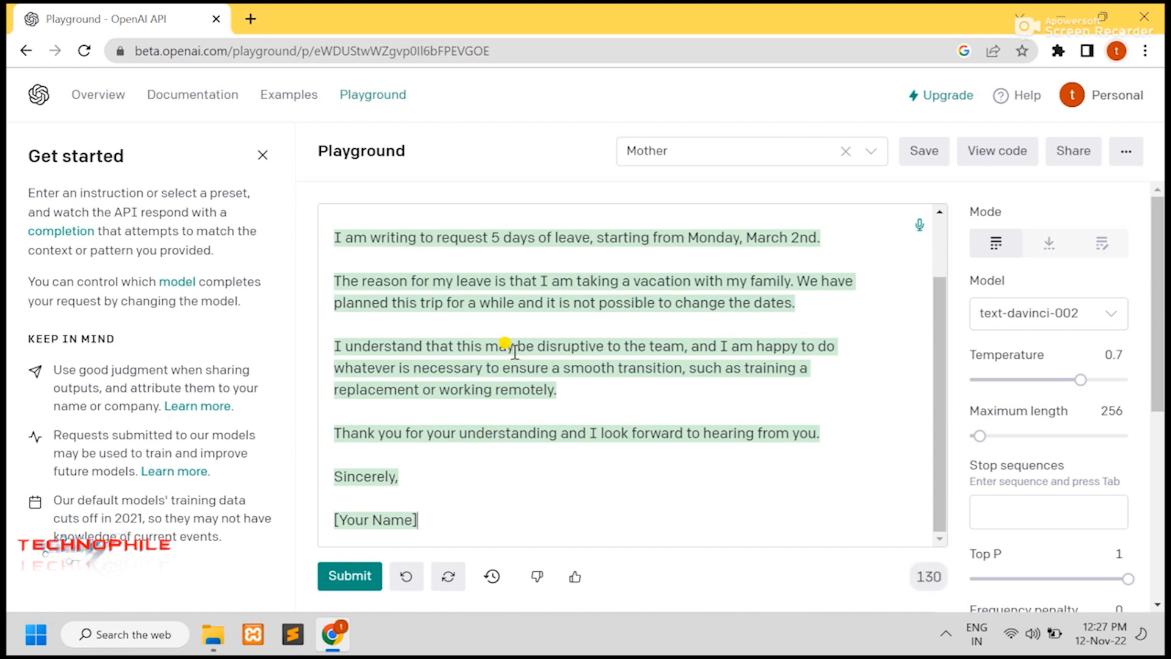
scroll(514, 352, "up", 2)
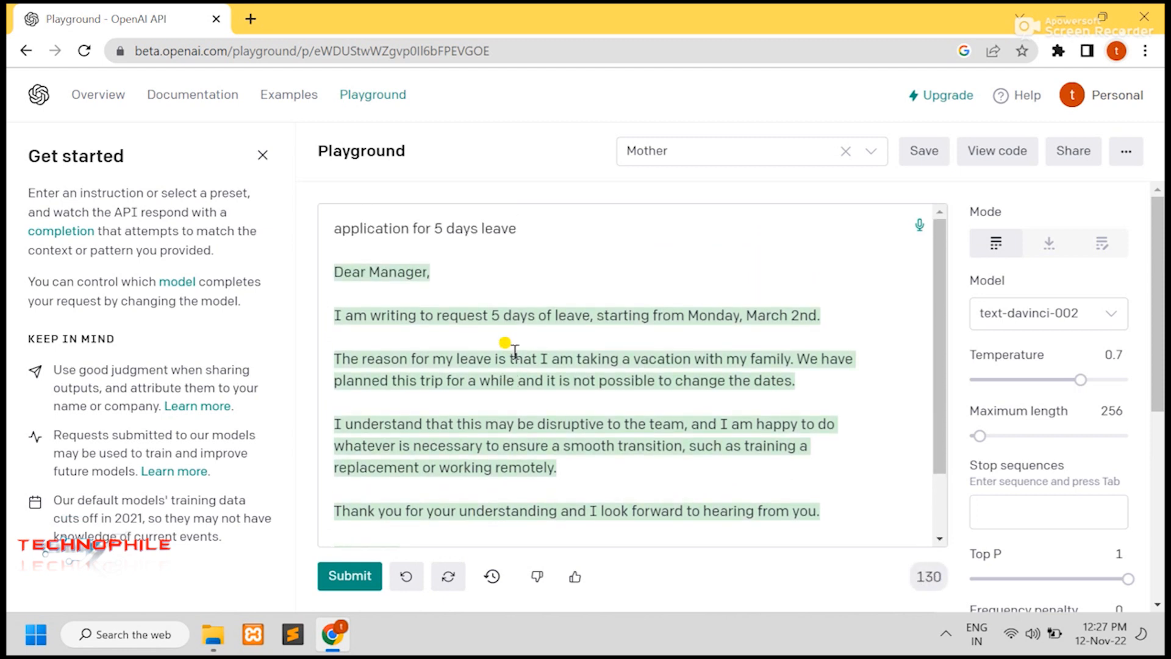
Select the whole generated letter from 'Dear Manager,' to '[Your Name]'.
scroll(494, 272, "down", 2)
scroll(497, 267, "up", 1)
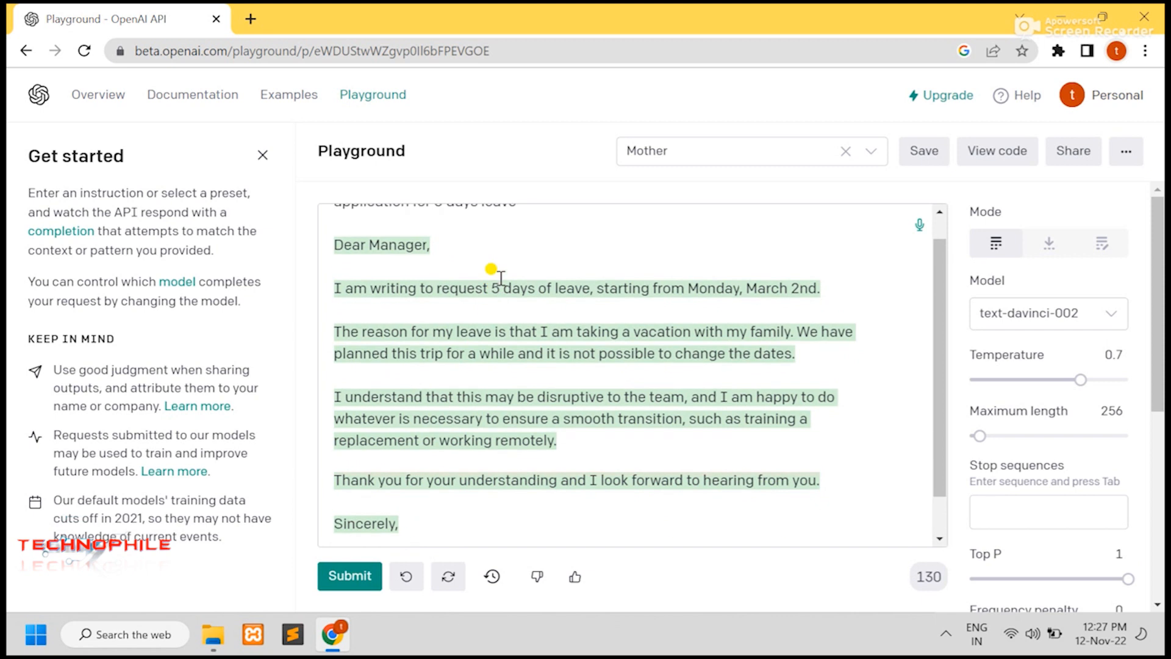
scroll(476, 274, "up", 1)
left_click_drag(334, 256, 462, 534)
key("ctrl+c")
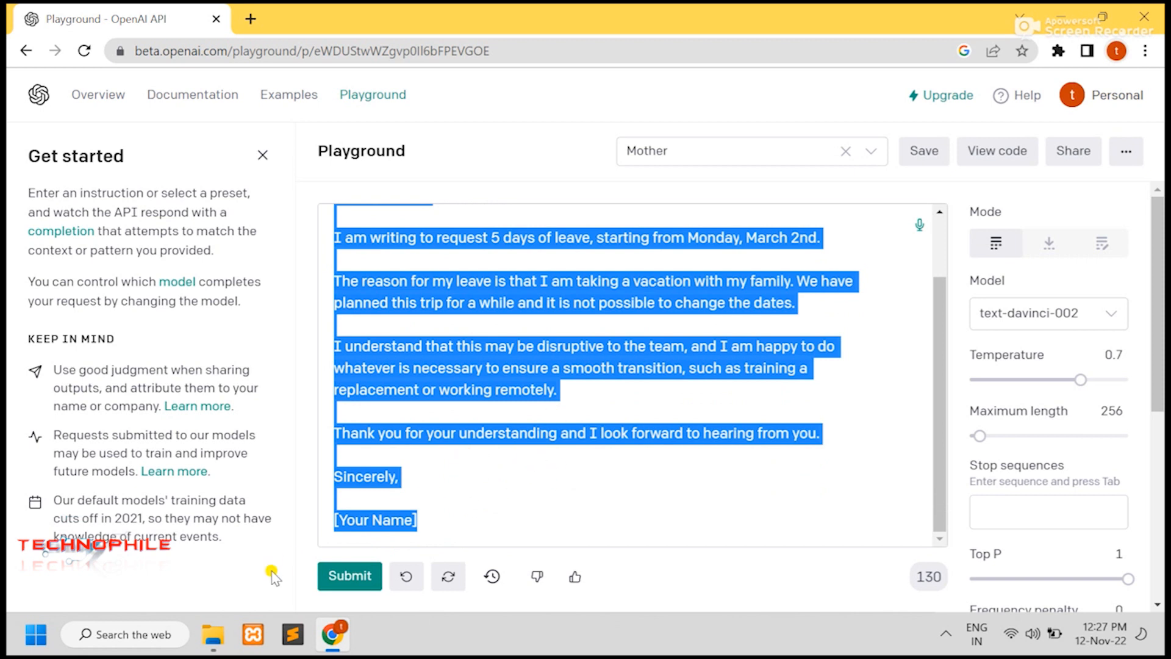
left_click(161, 637)
Paste the leave letter into a new Notepad note, then clear the Playground prompt box.
type("note")
key("Return")
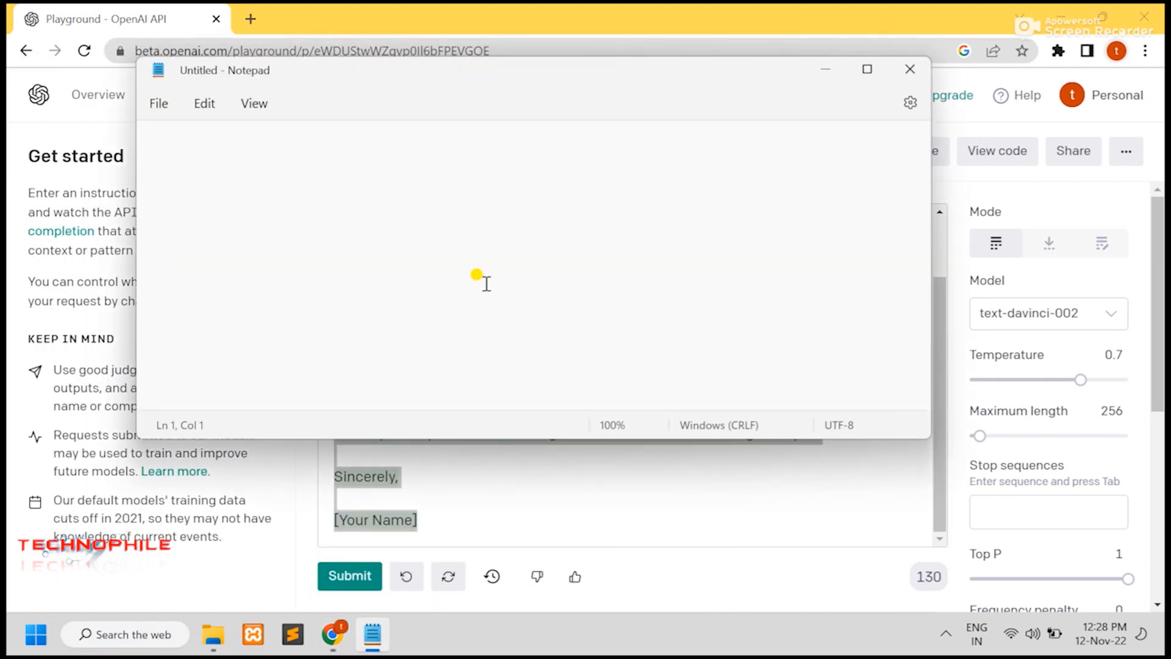
key("ctrl+v")
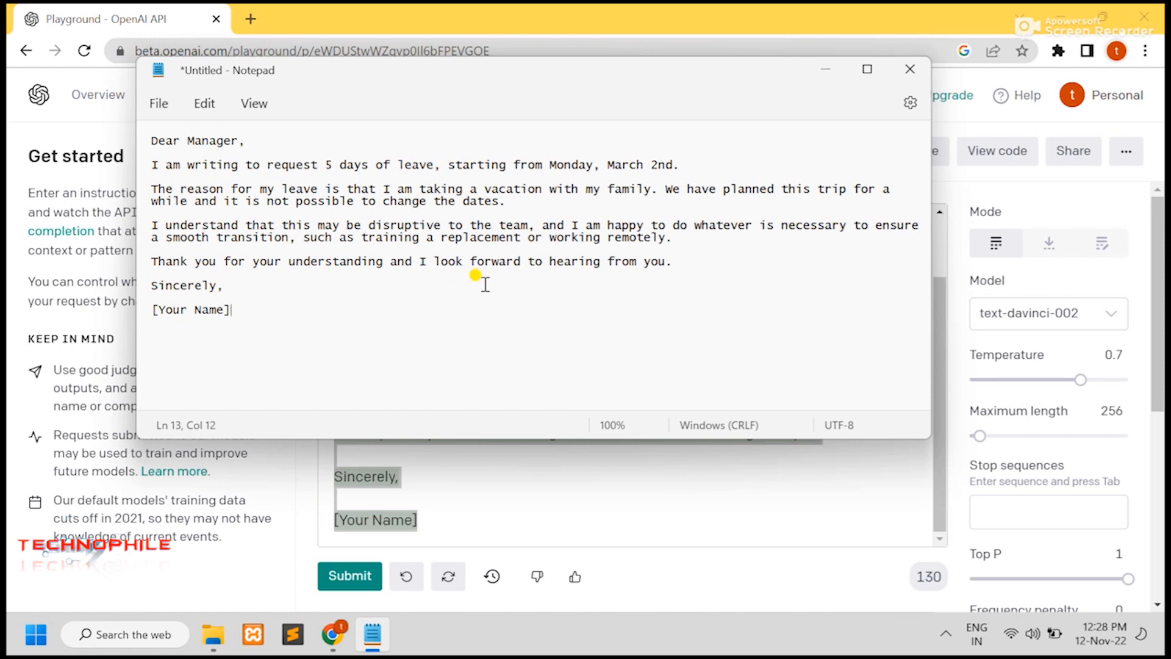
key("alt+Tab")
key("Delete")
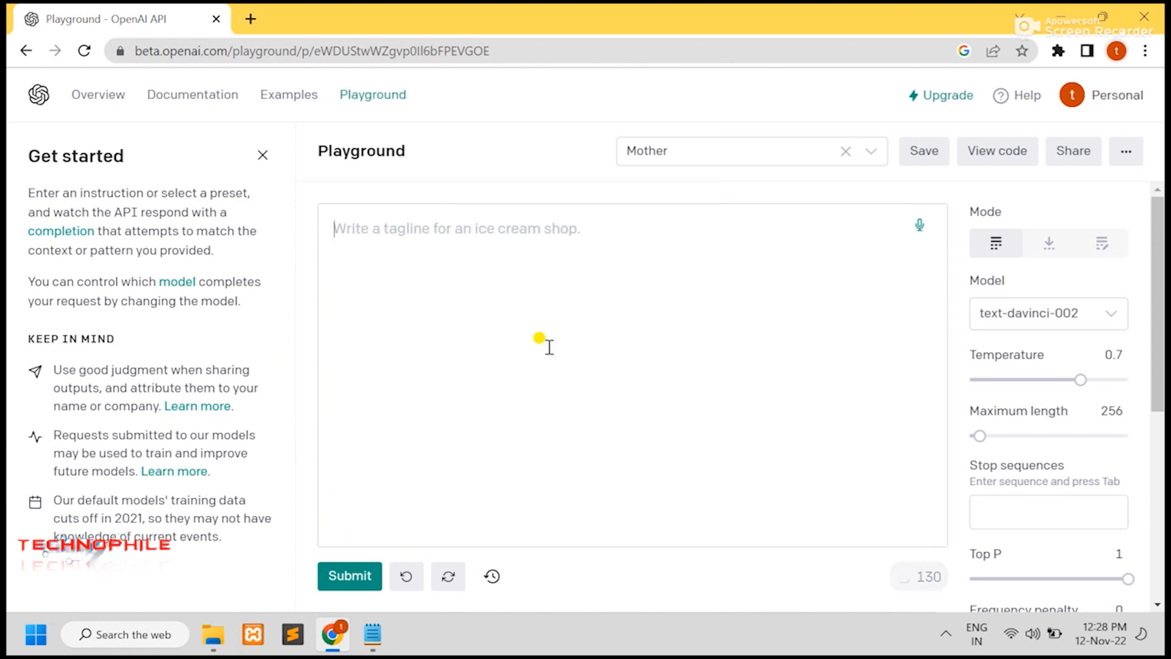
Submit 'application for sick leave' to generate a letter requesting leave due to illness.
type("applic")
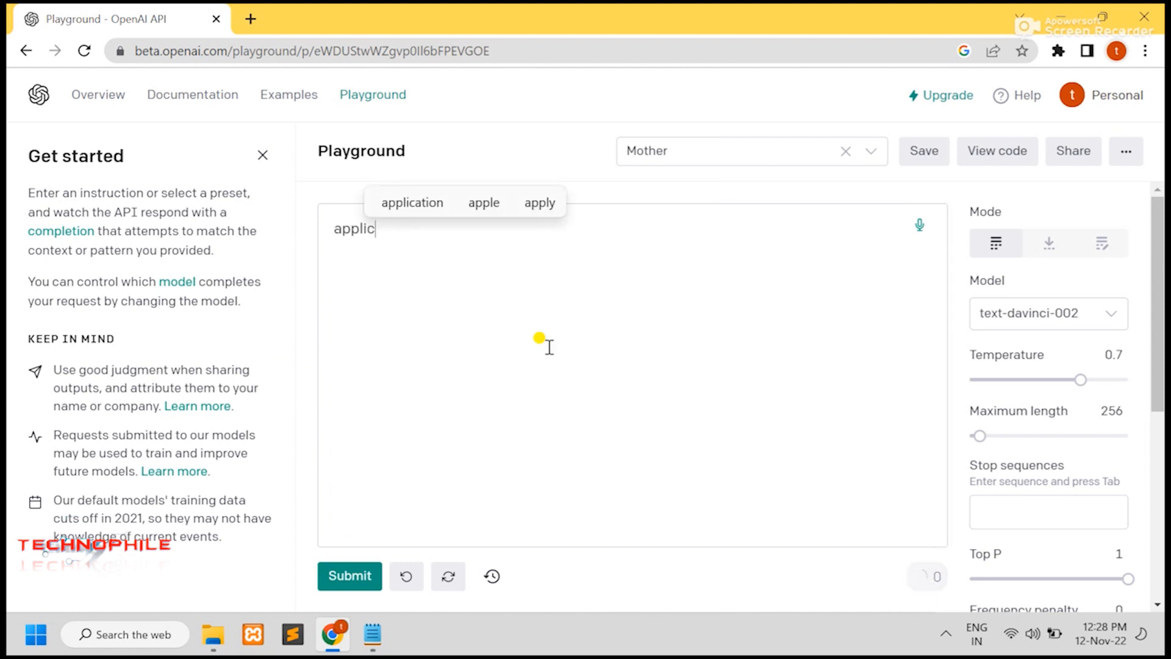
type("ation for sick leave")
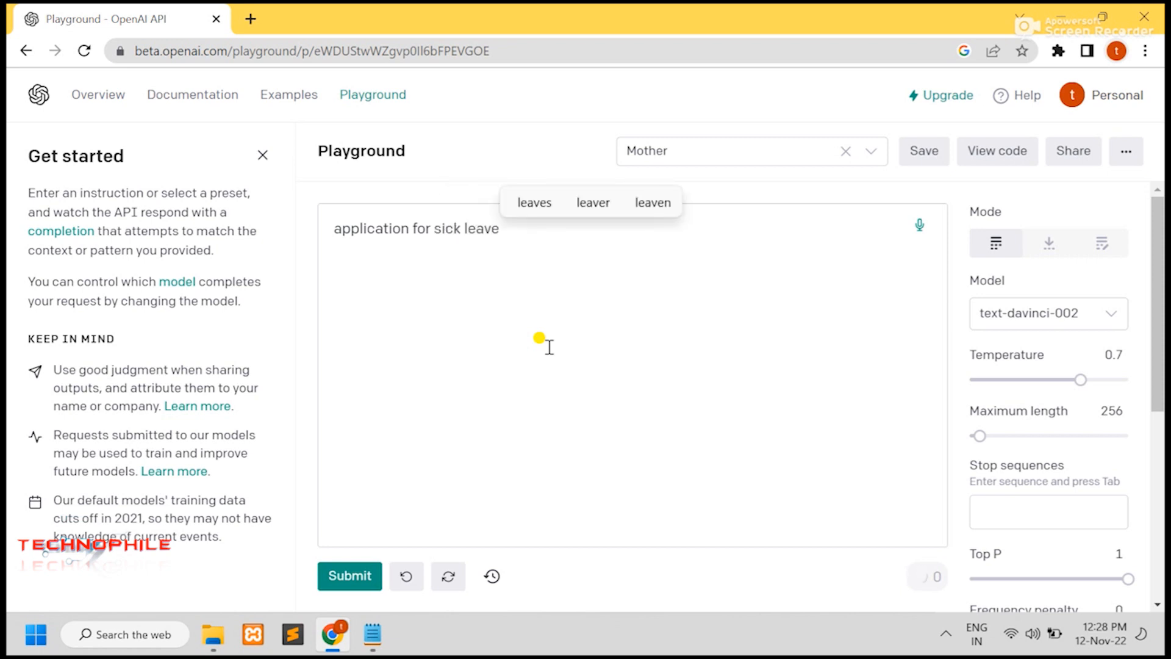
left_click(351, 574)
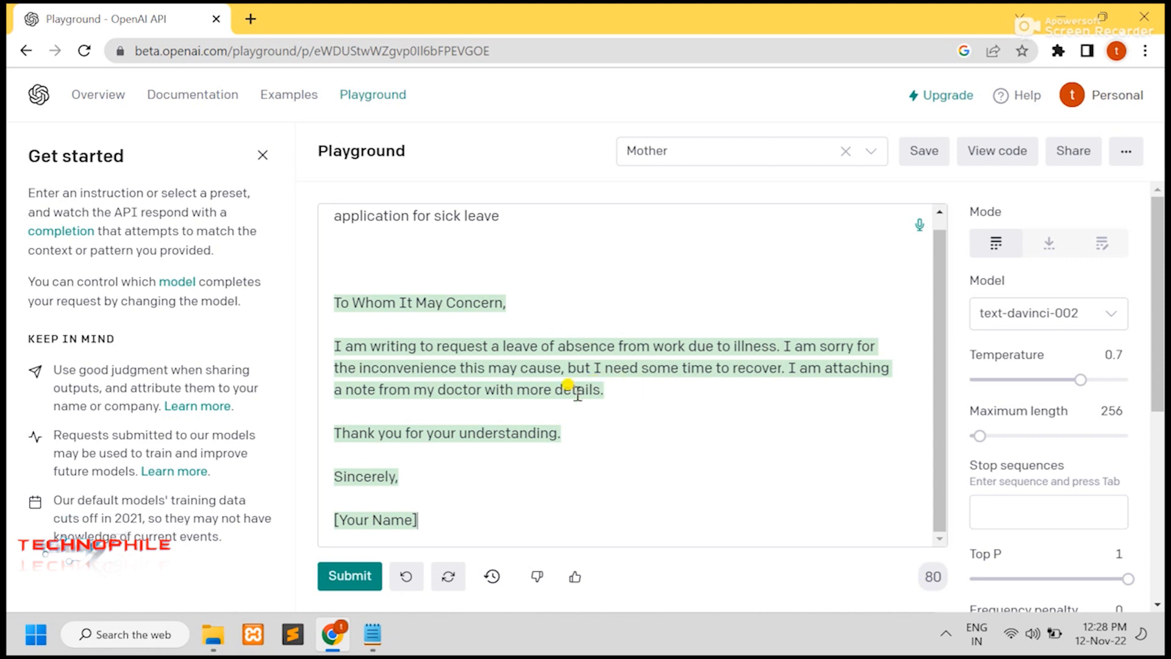
scroll(578, 394, "up", 1)
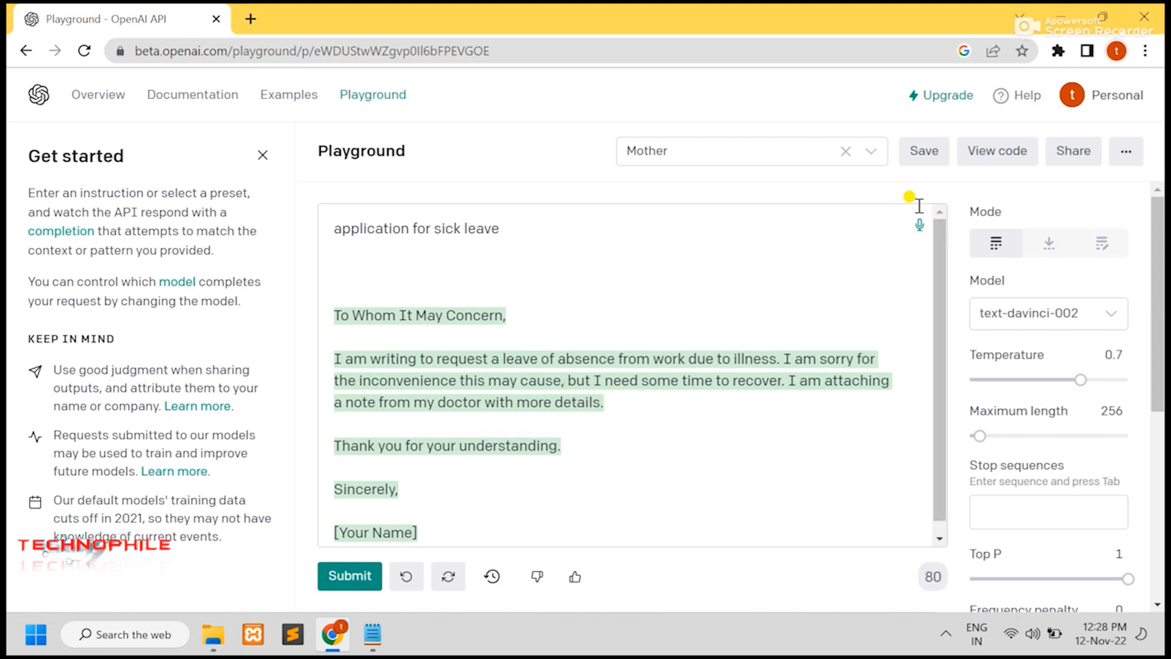
Show the sick-leave prompt's API code and copy the Python version.
left_click(999, 157)
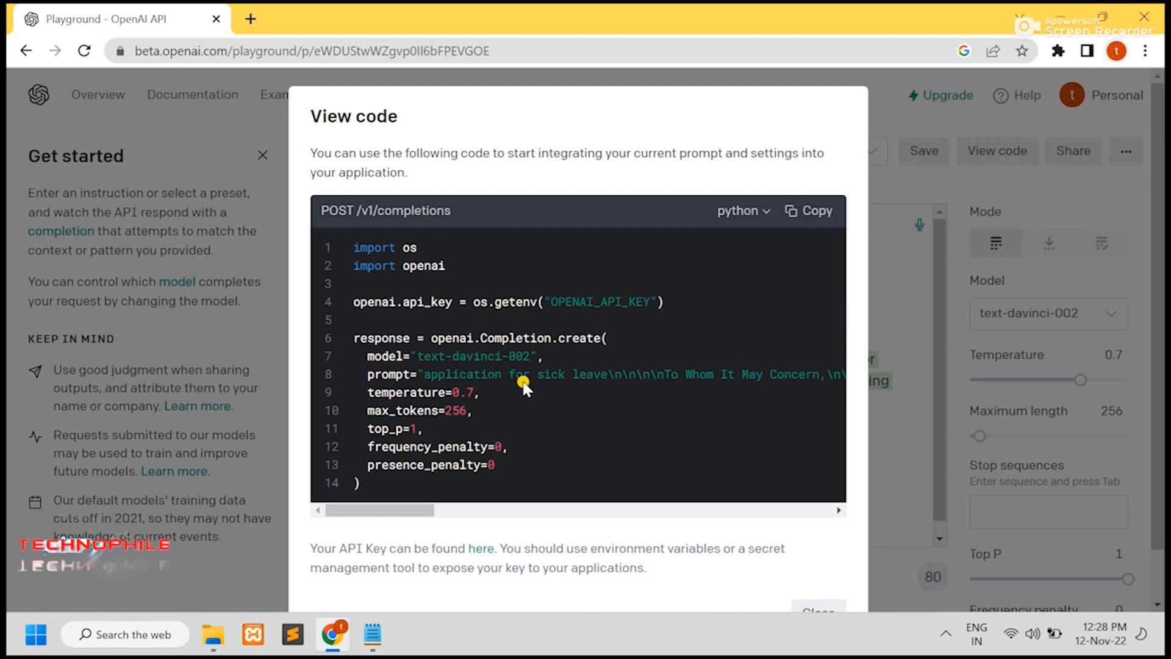
scroll(523, 383, "down", 1)
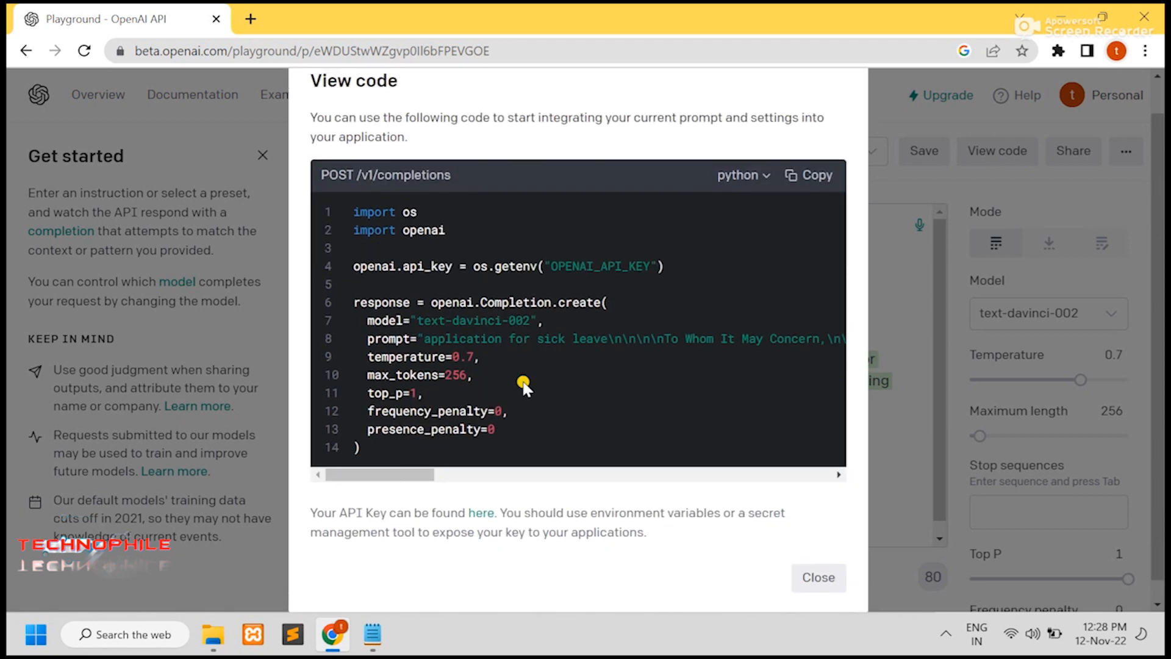
scroll(524, 383, "right", 1)
scroll(523, 383, "right", 5)
scroll(524, 383, "right", 3)
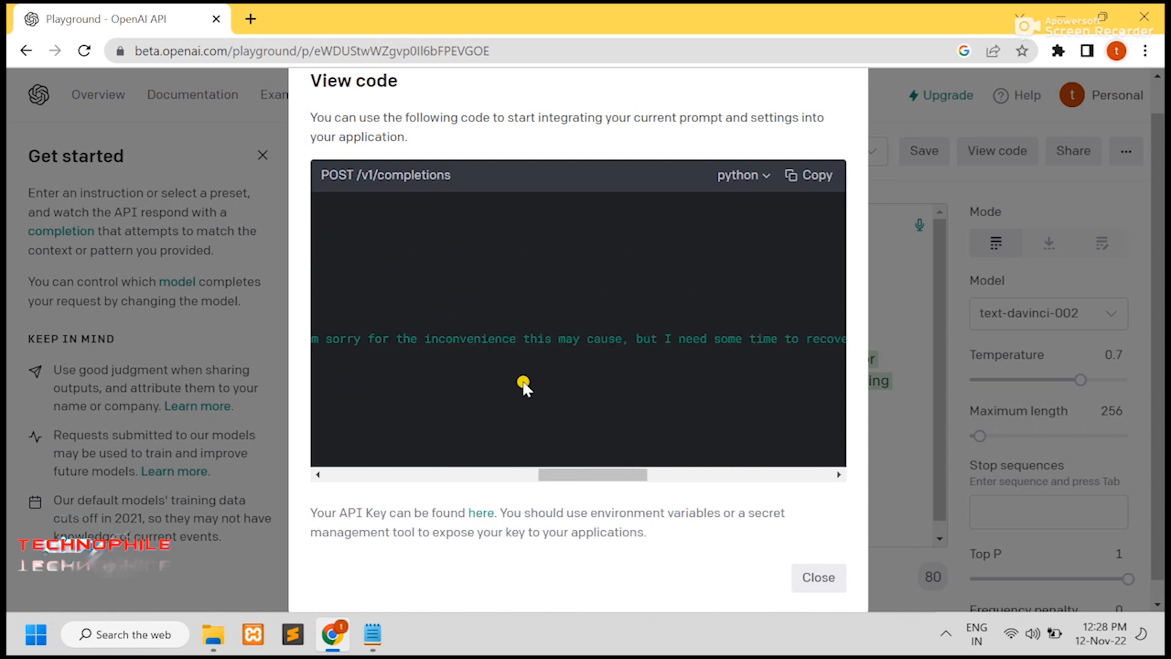
scroll(523, 383, "left", 6)
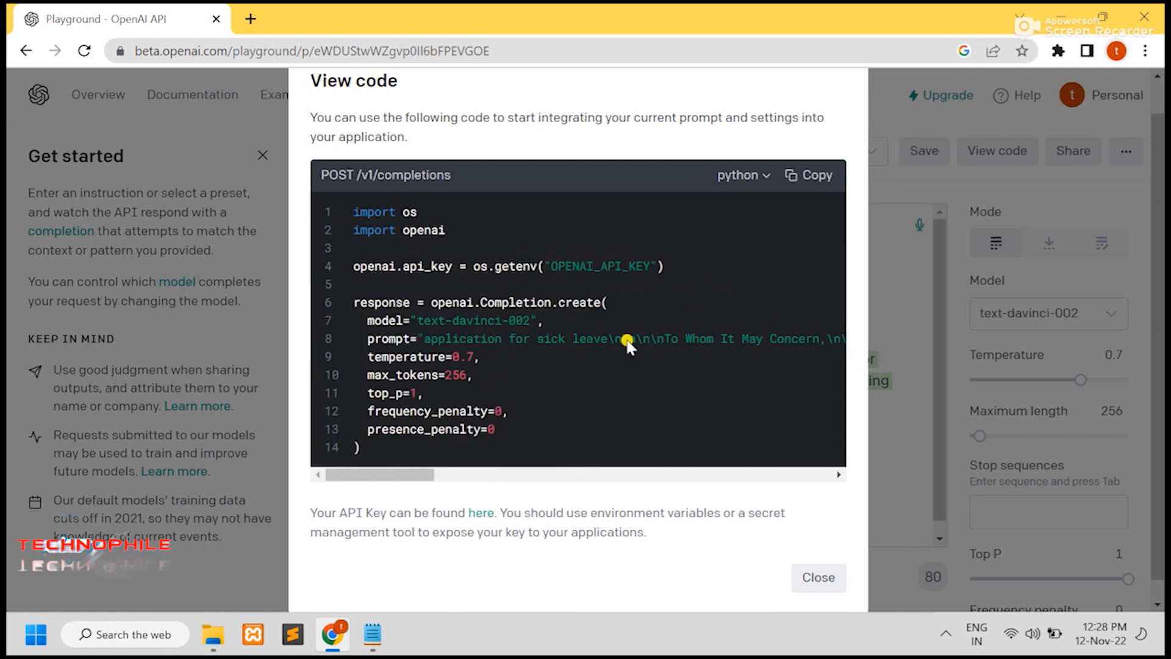
left_click(793, 177)
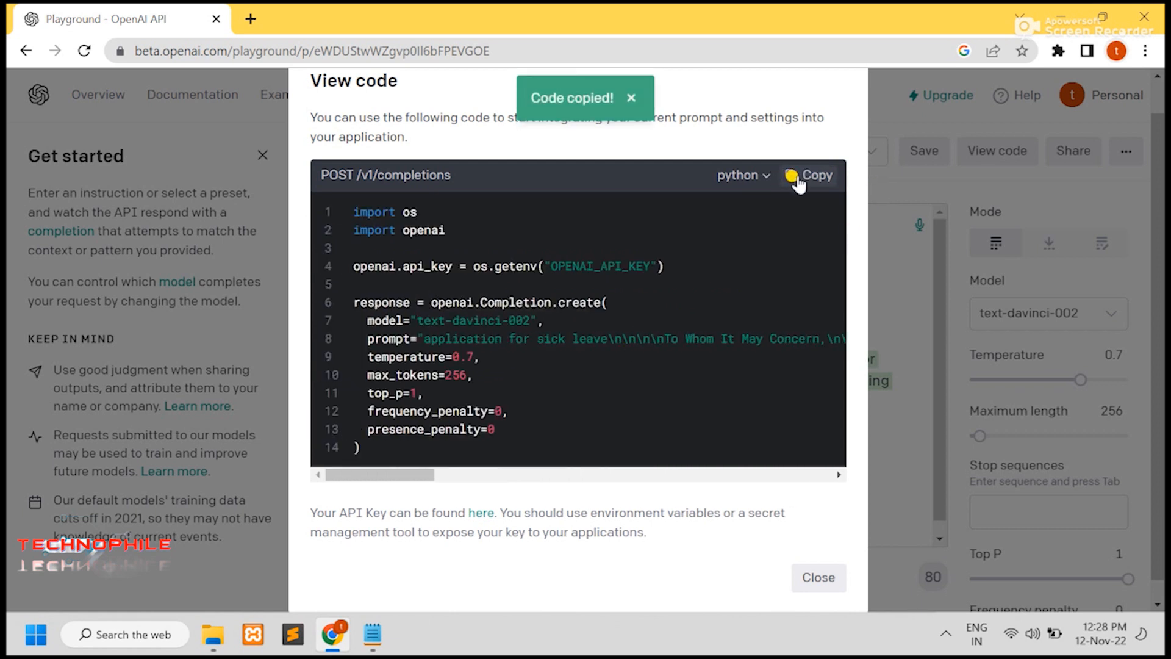
Switch the code snippet to JSON, then Node.js, then curl.
left_click(734, 177)
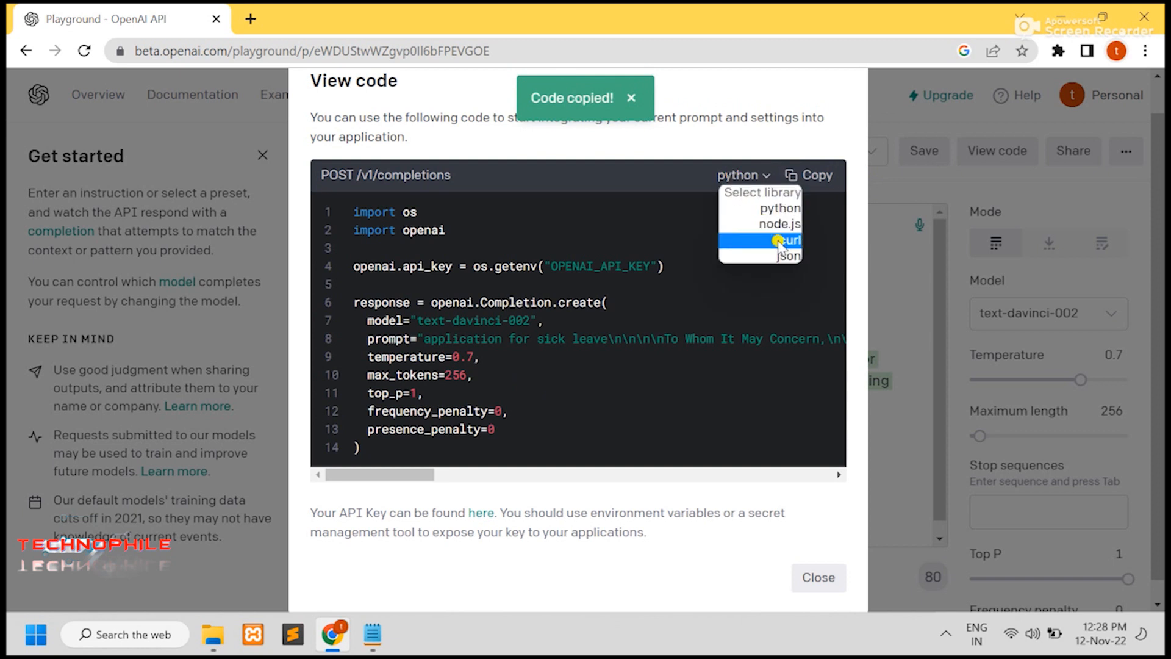
left_click(784, 256)
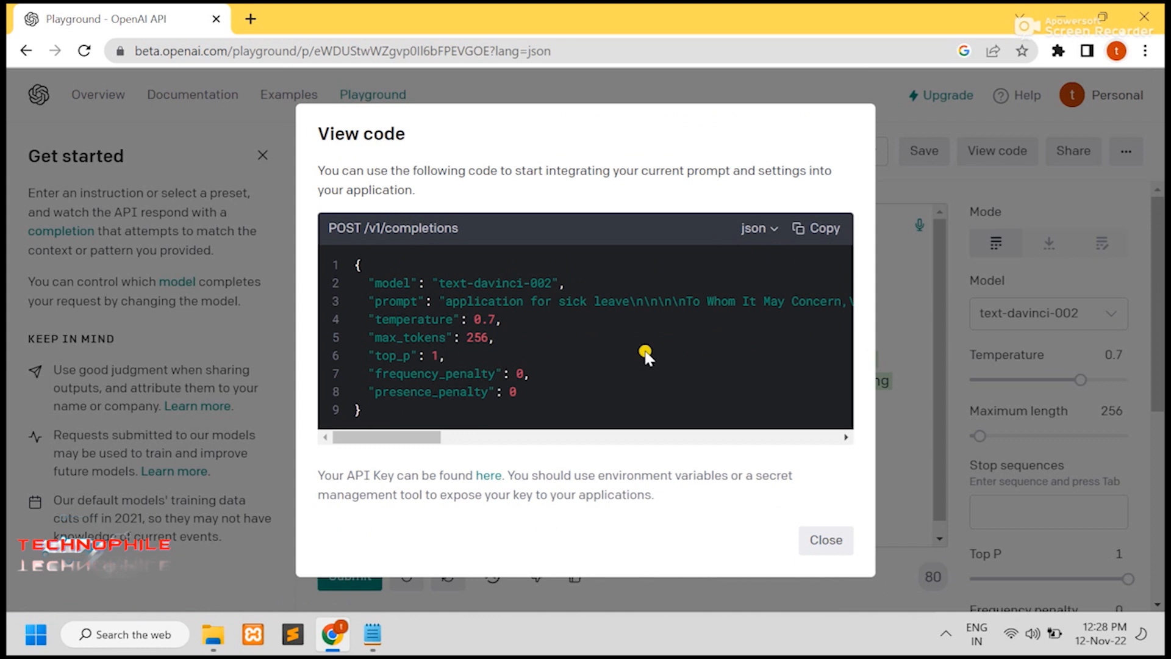
left_click(759, 234)
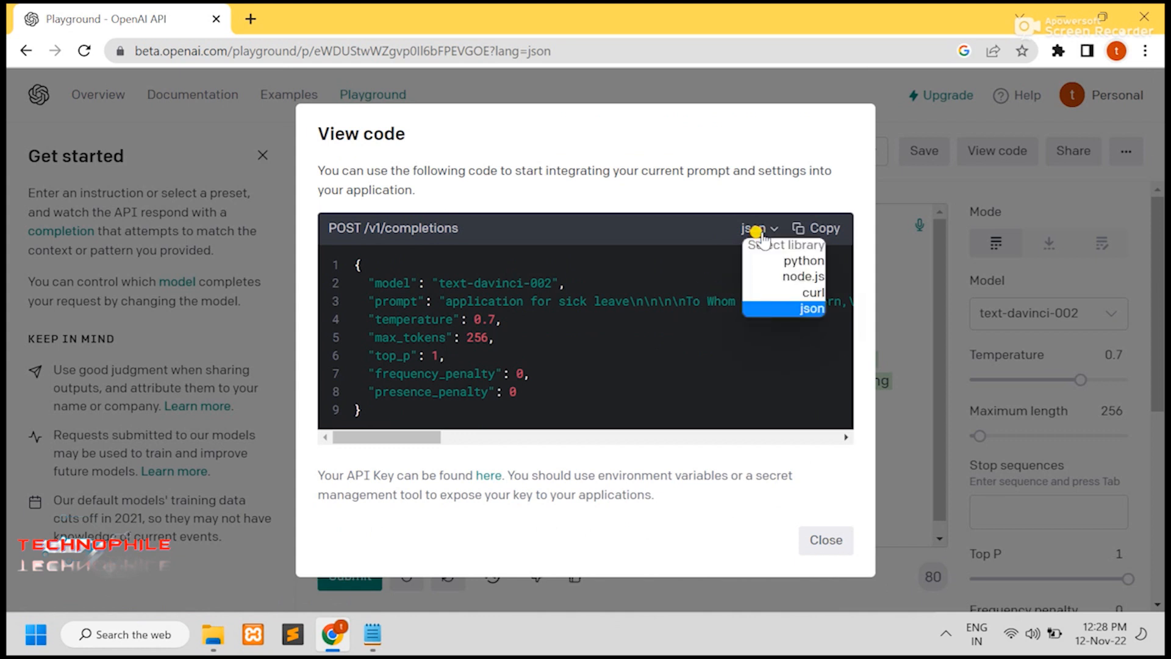
left_click(788, 276)
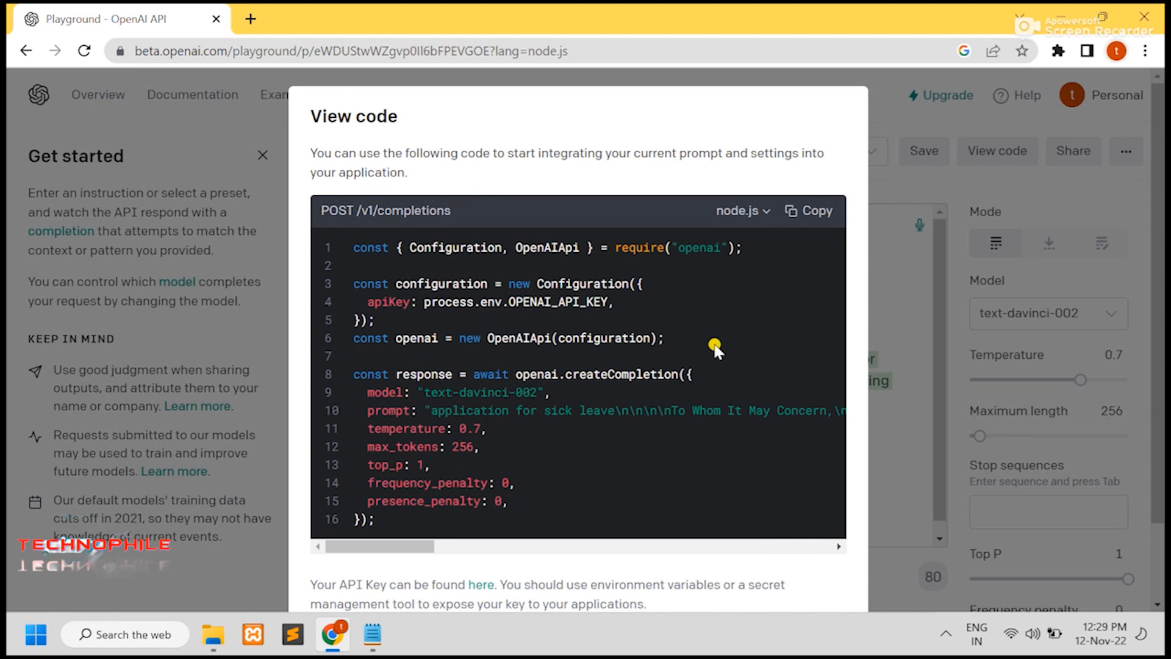
left_click(739, 194)
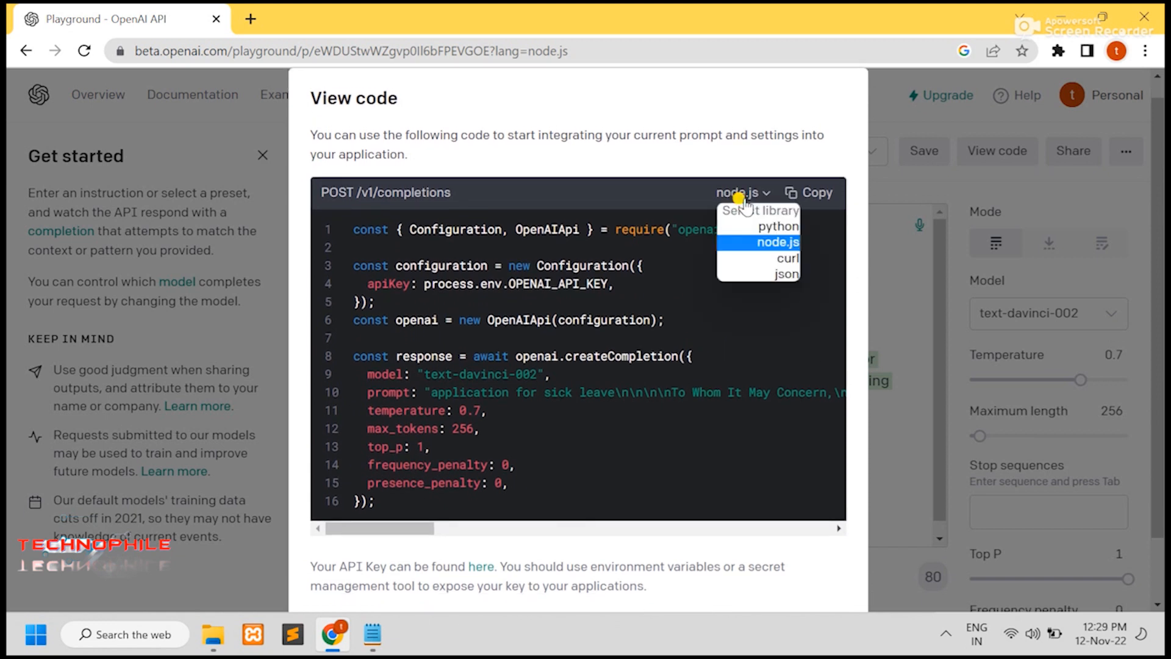
left_click(756, 258)
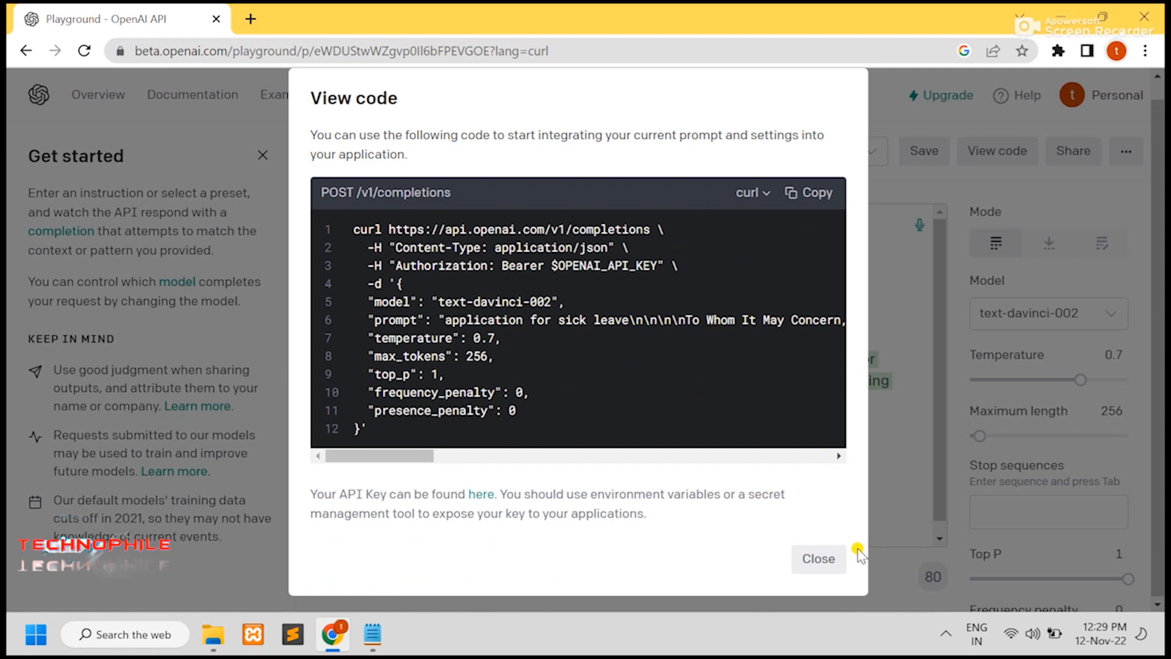
Close the code view and clear all the sick-leave text from the prompt box.
left_click(818, 560)
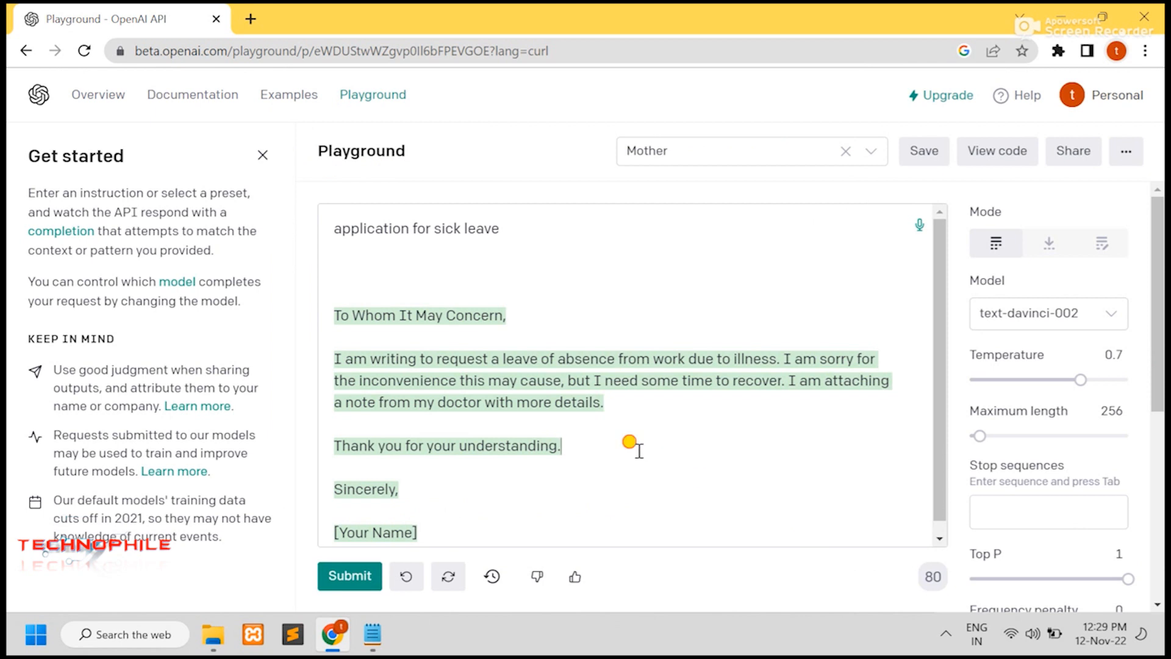
left_click(639, 451)
key("ctrl+a")
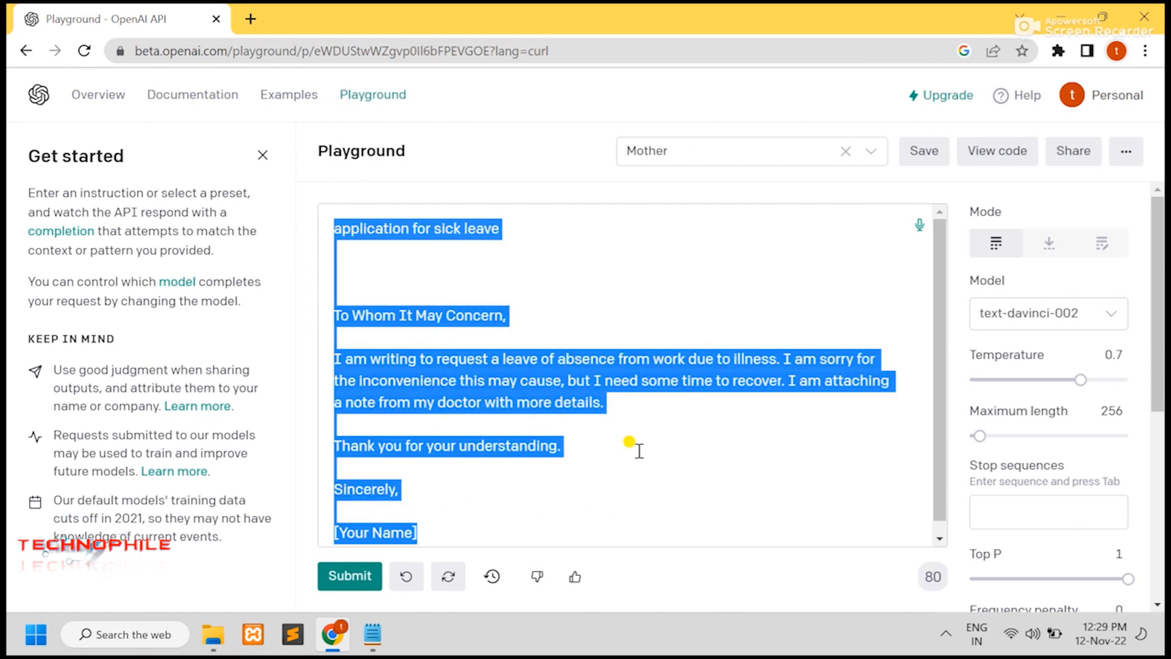
key("BackSpace")
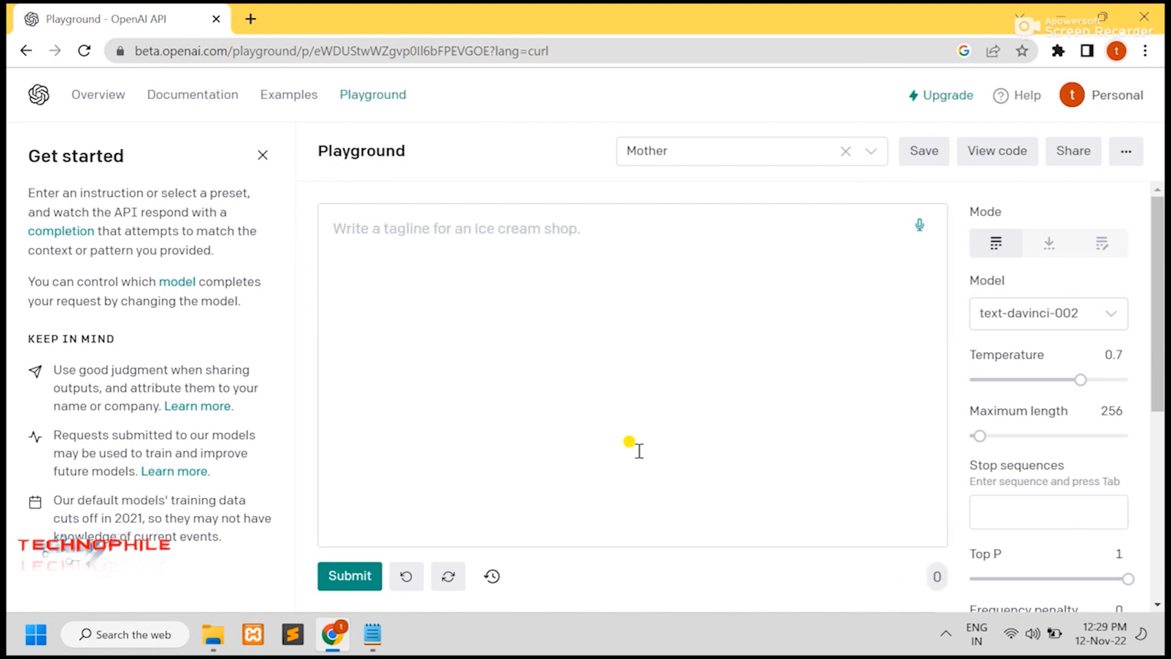
left_click(947, 635)
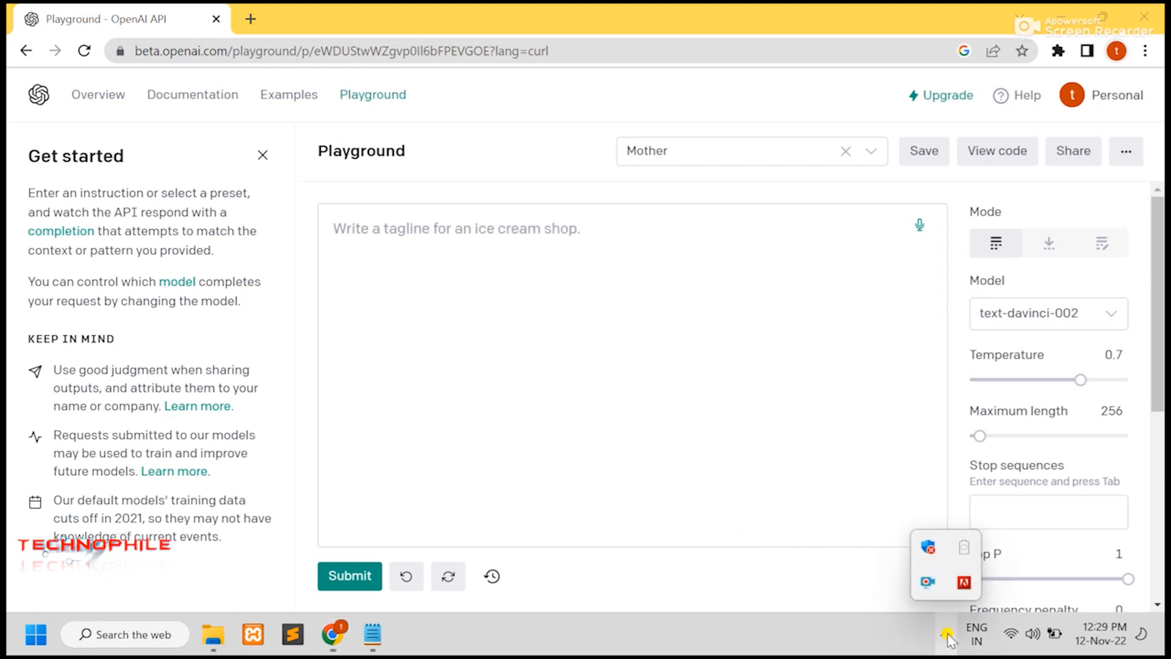
right_click(927, 582)
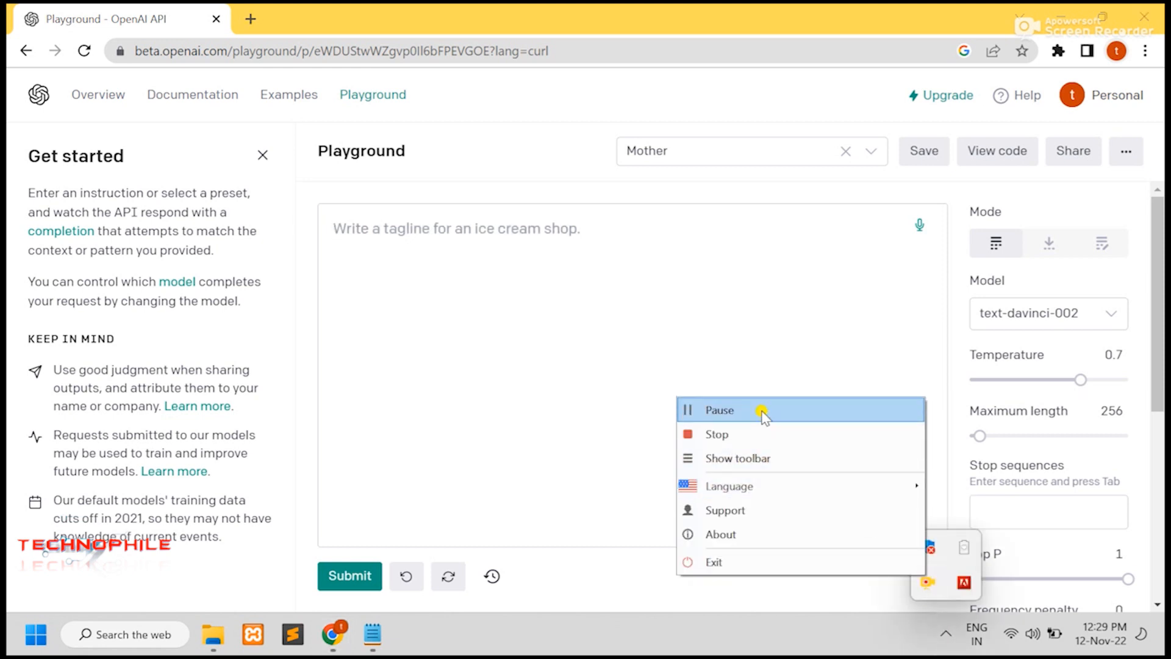
left_click(764, 415)
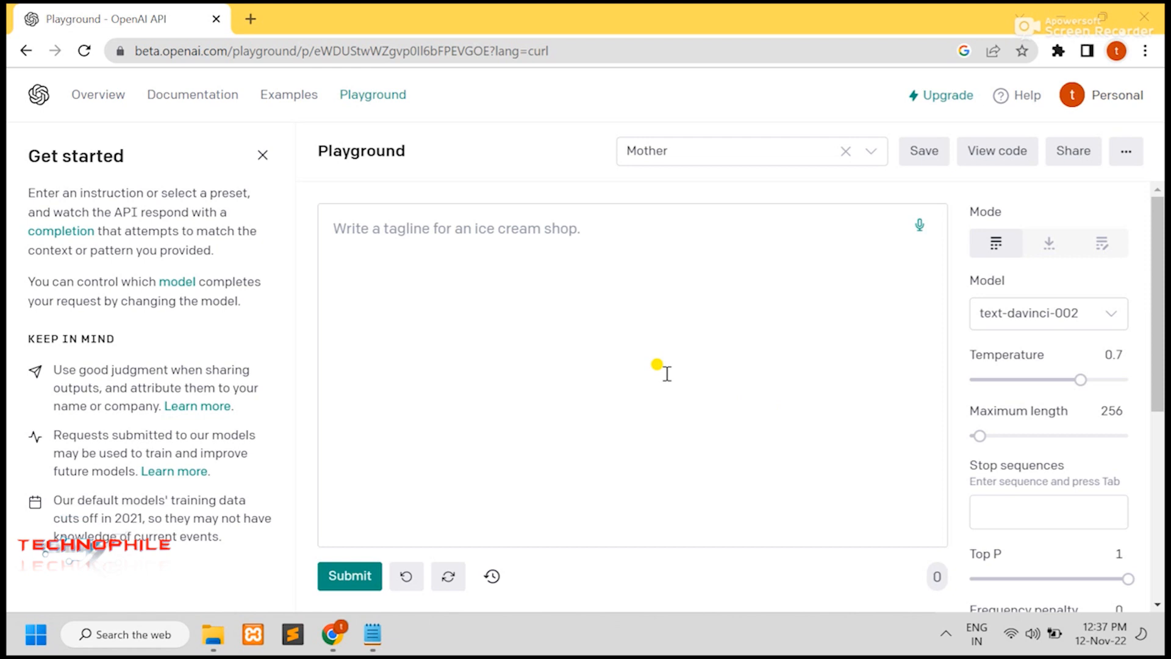
Write the prompt 'A 2 column spreadsheet of top hollywood actors, and their top movies'.
left_click(569, 275)
type("A ")
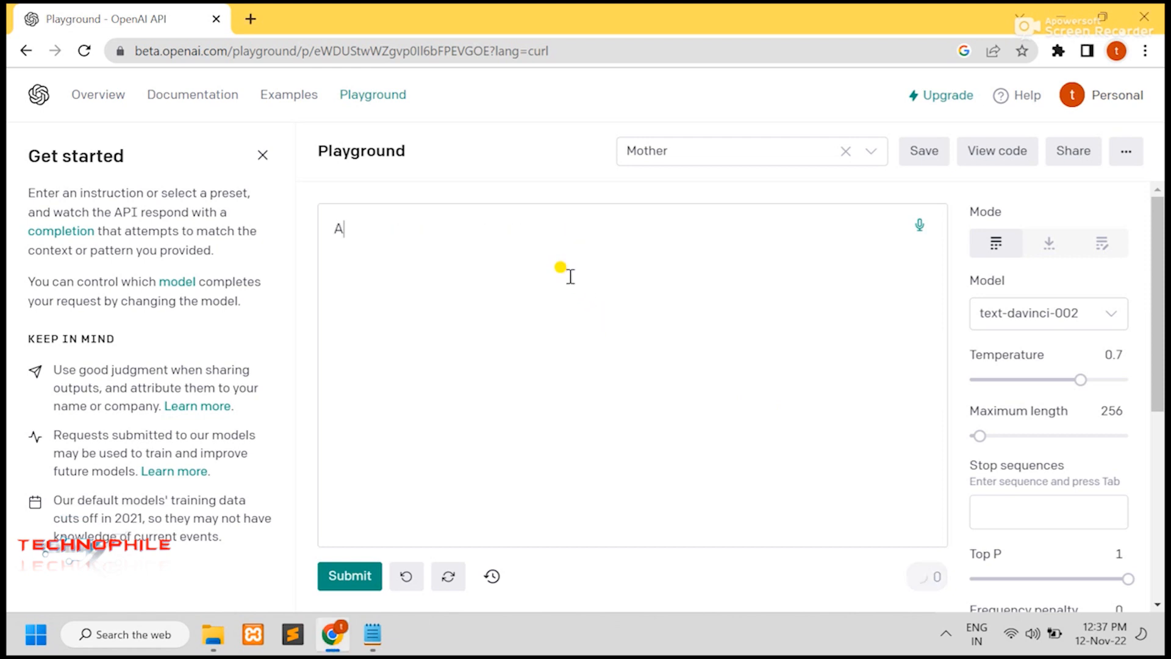
type("2 colum")
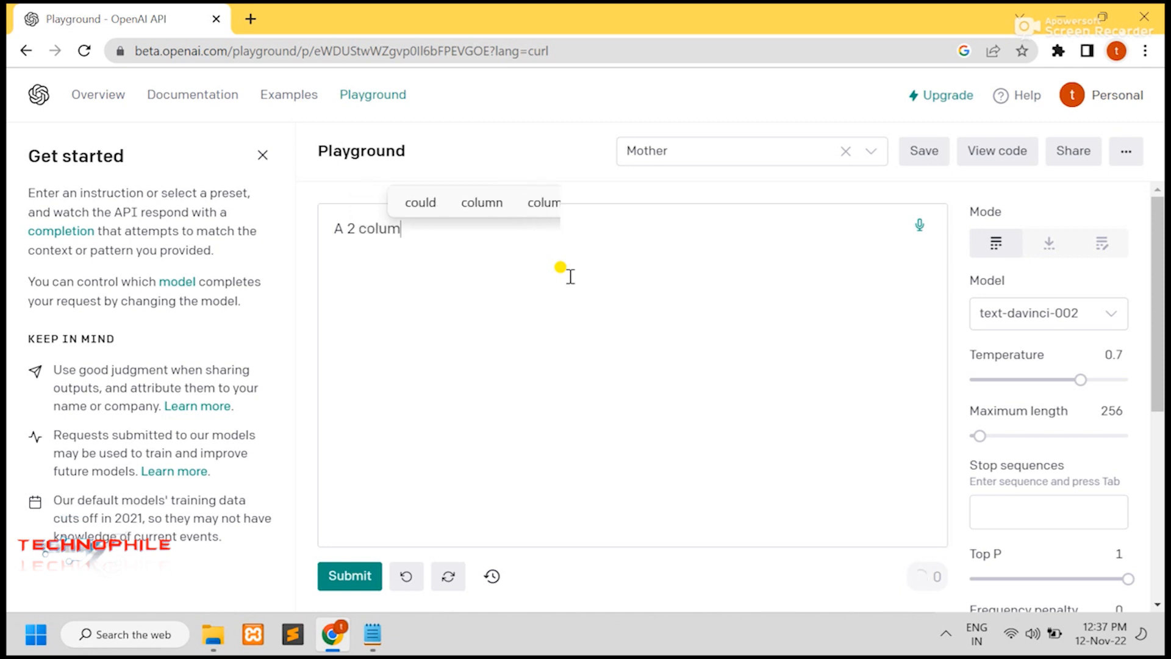
type("n spre")
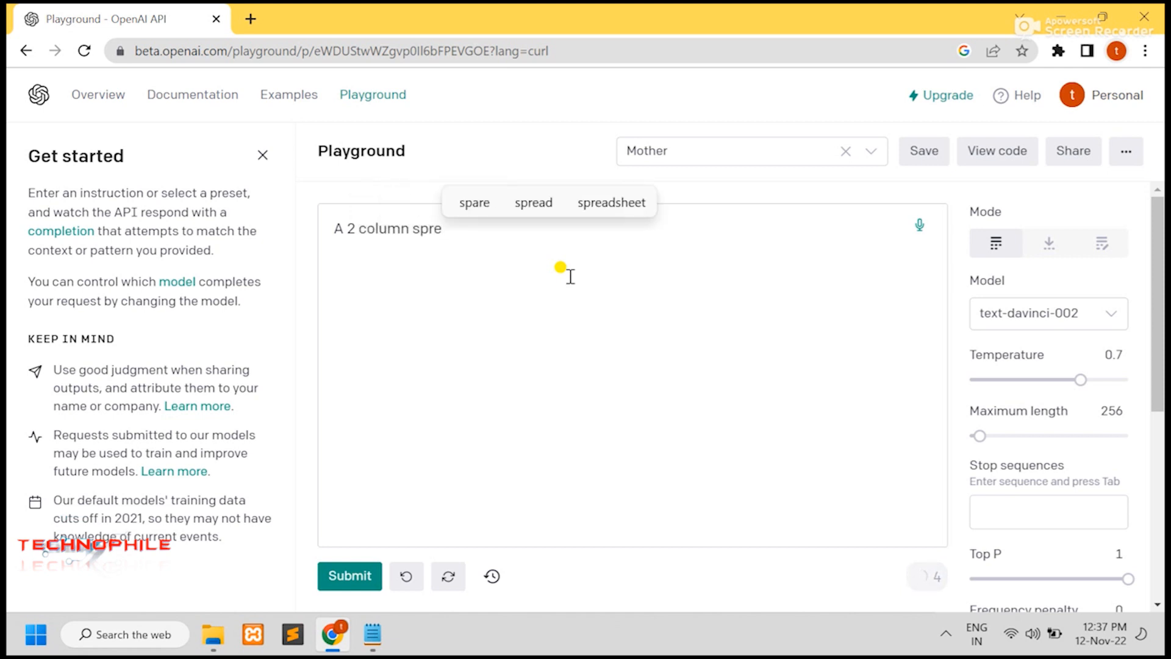
left_click(627, 198)
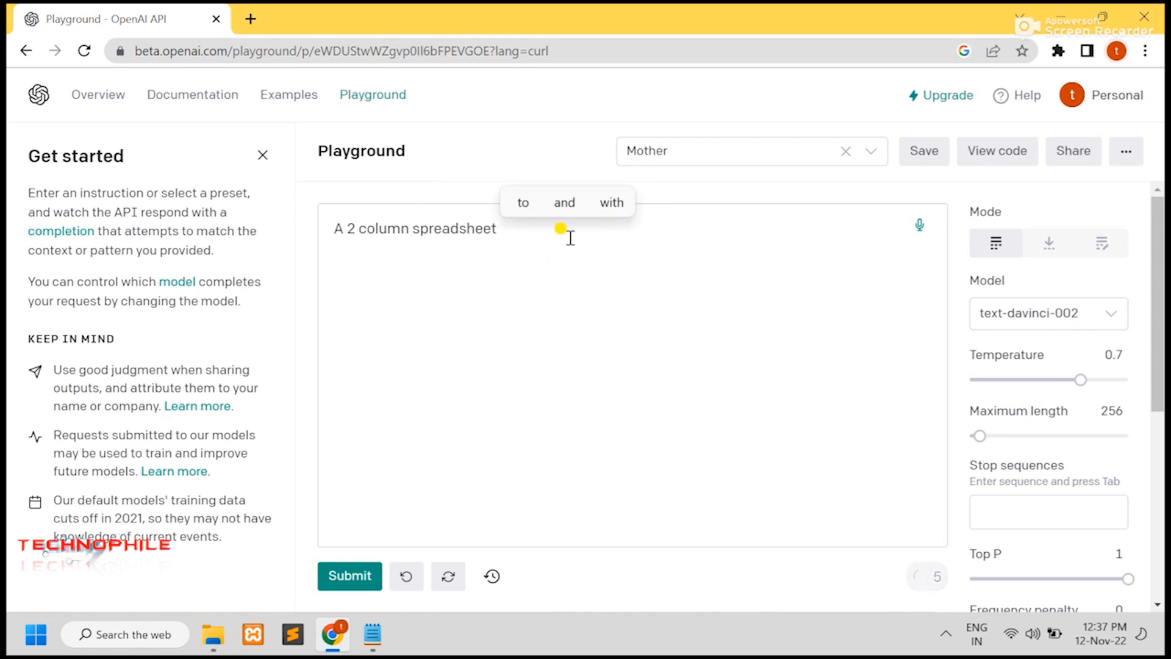
type("of top ")
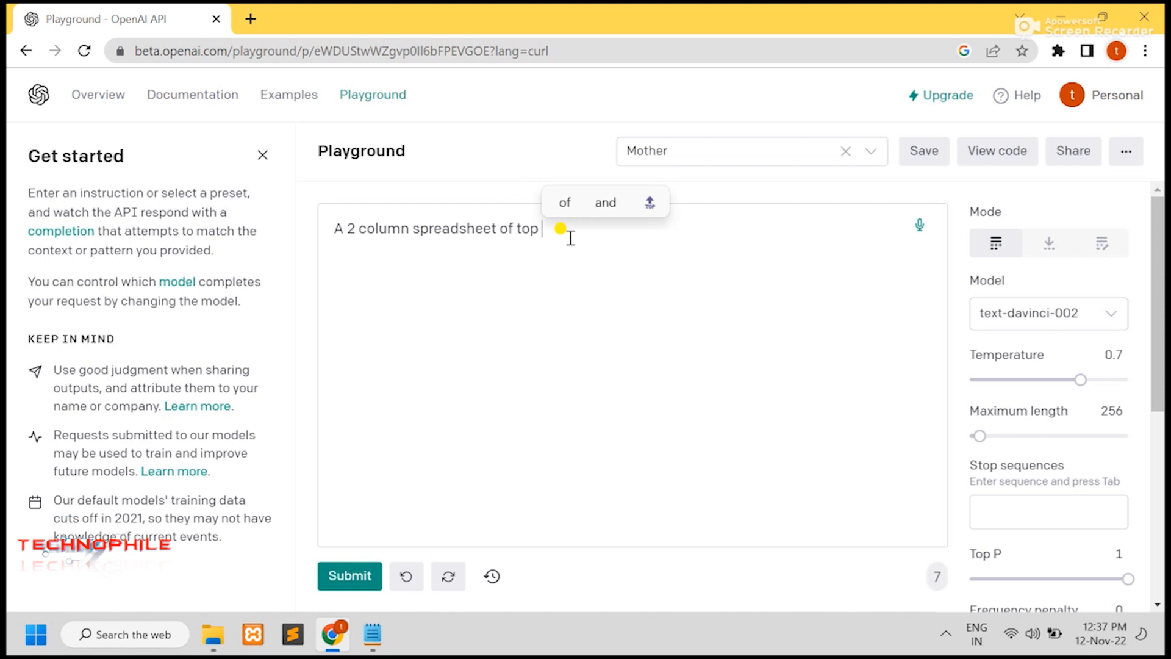
type("ho")
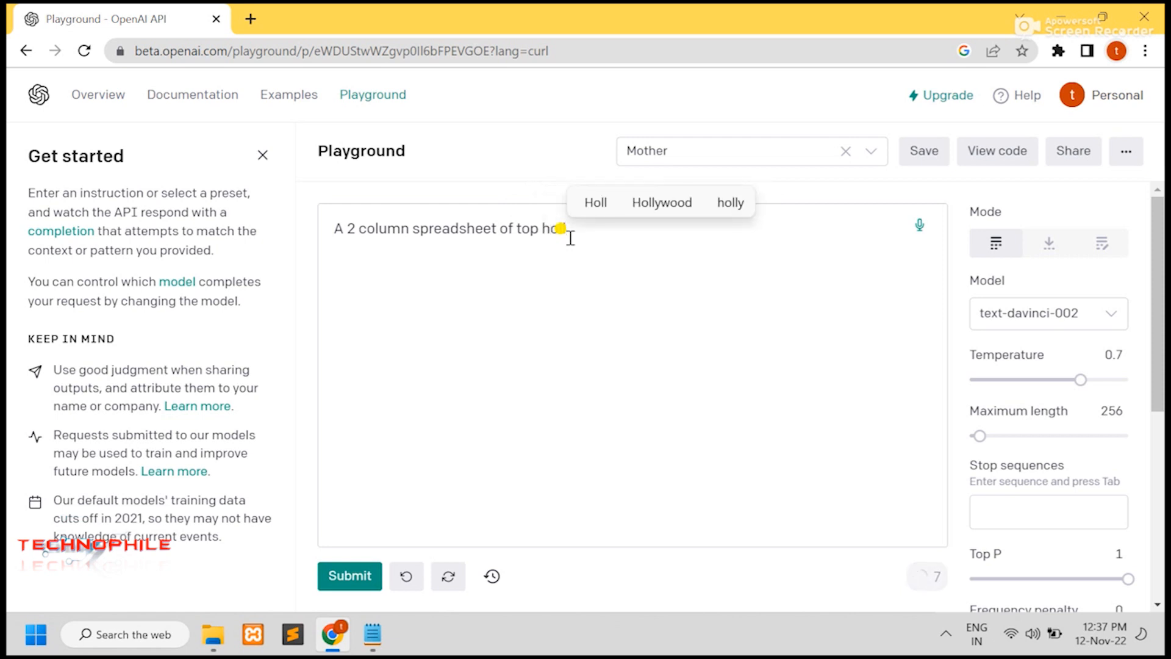
type("llywood")
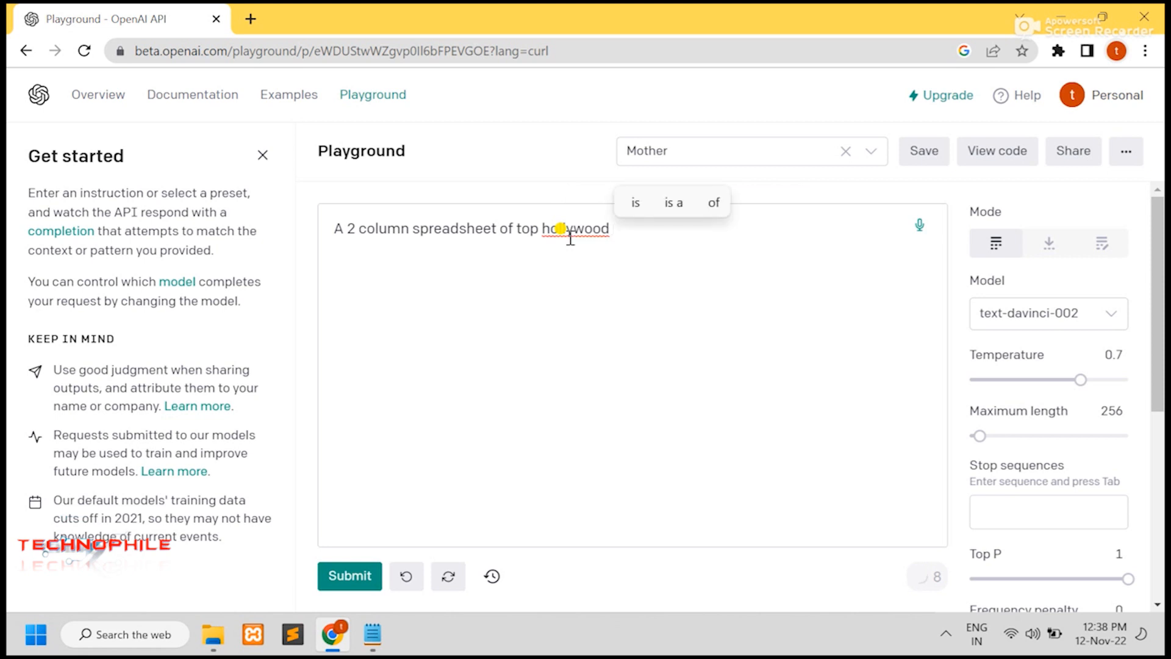
type(" ac")
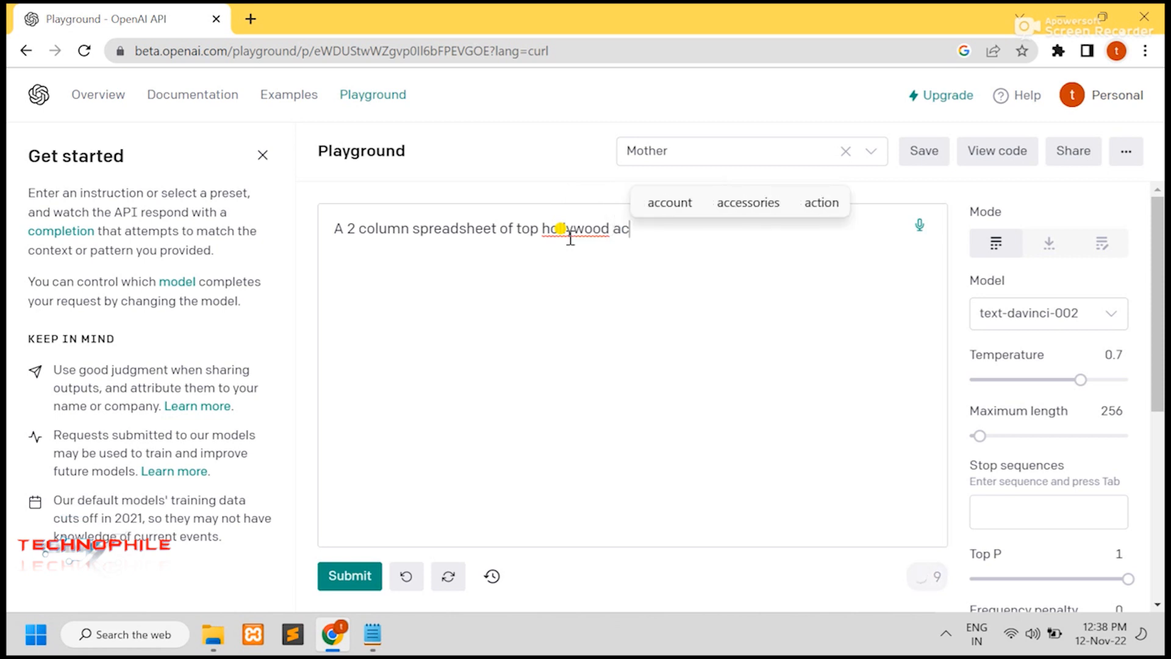
type("tors, an")
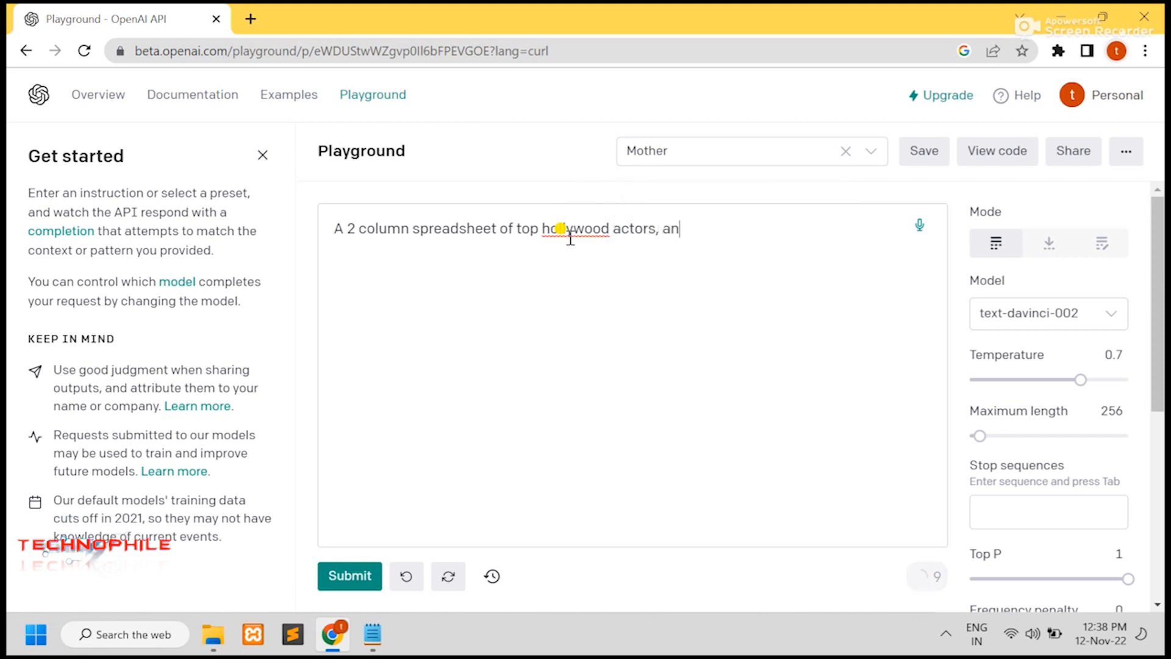
type("d their top movies")
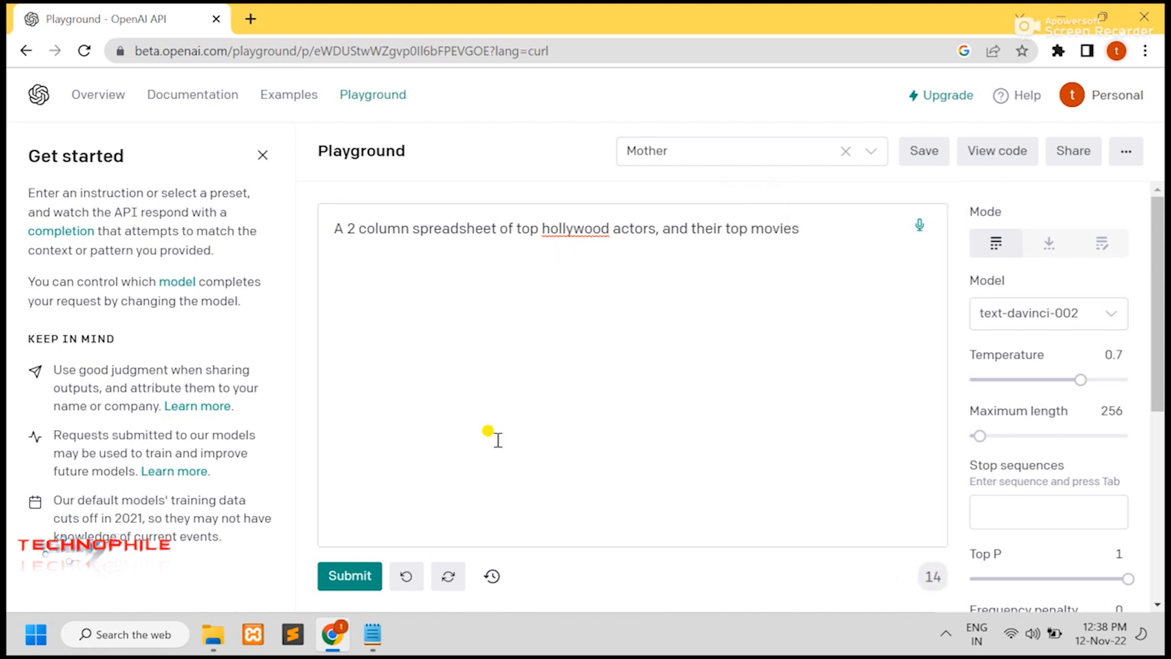
Generate the actors list, change the prompt to 'top 6' actors, and regenerate it.
left_click(353, 576)
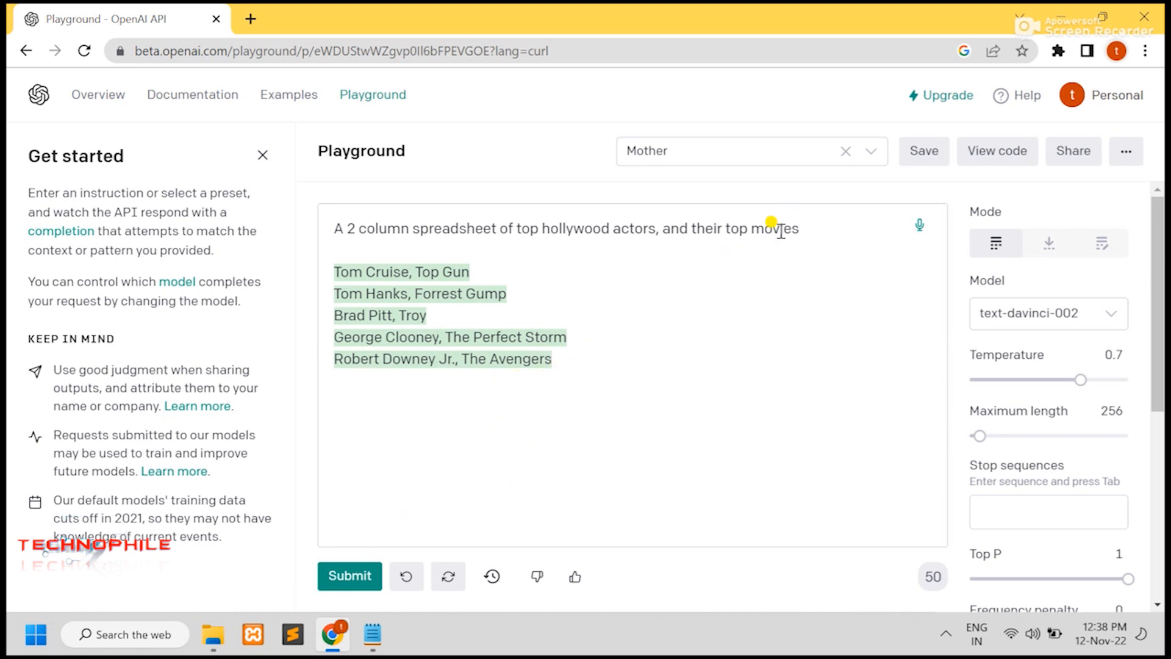
left_click(536, 230)
type("6")
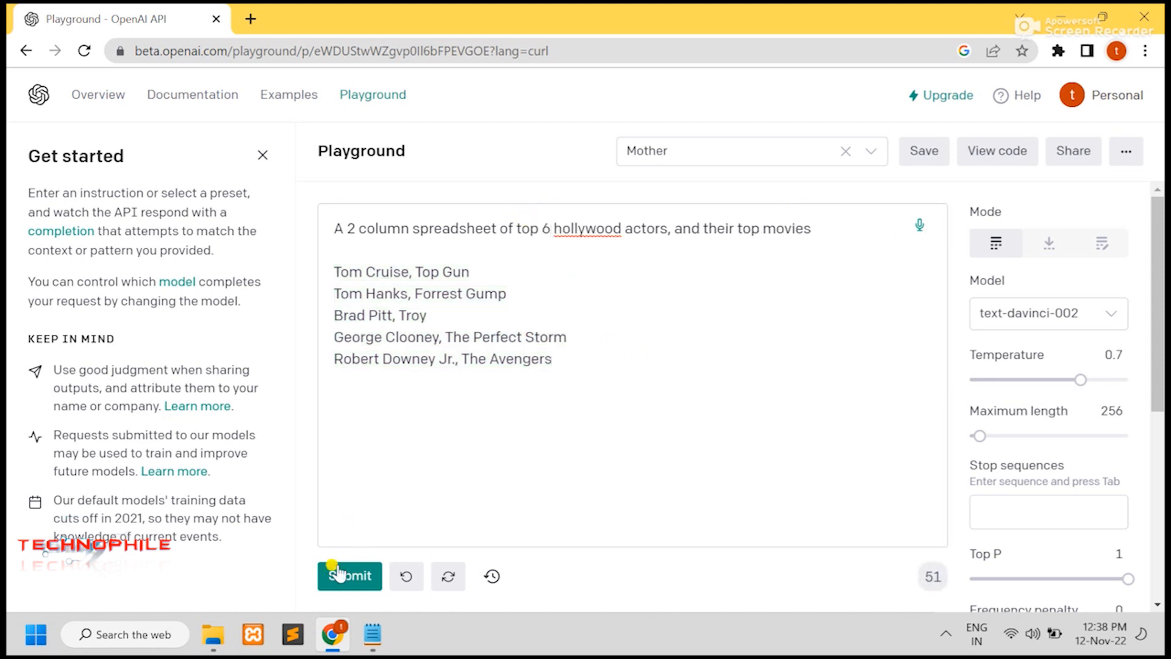
left_click(339, 575)
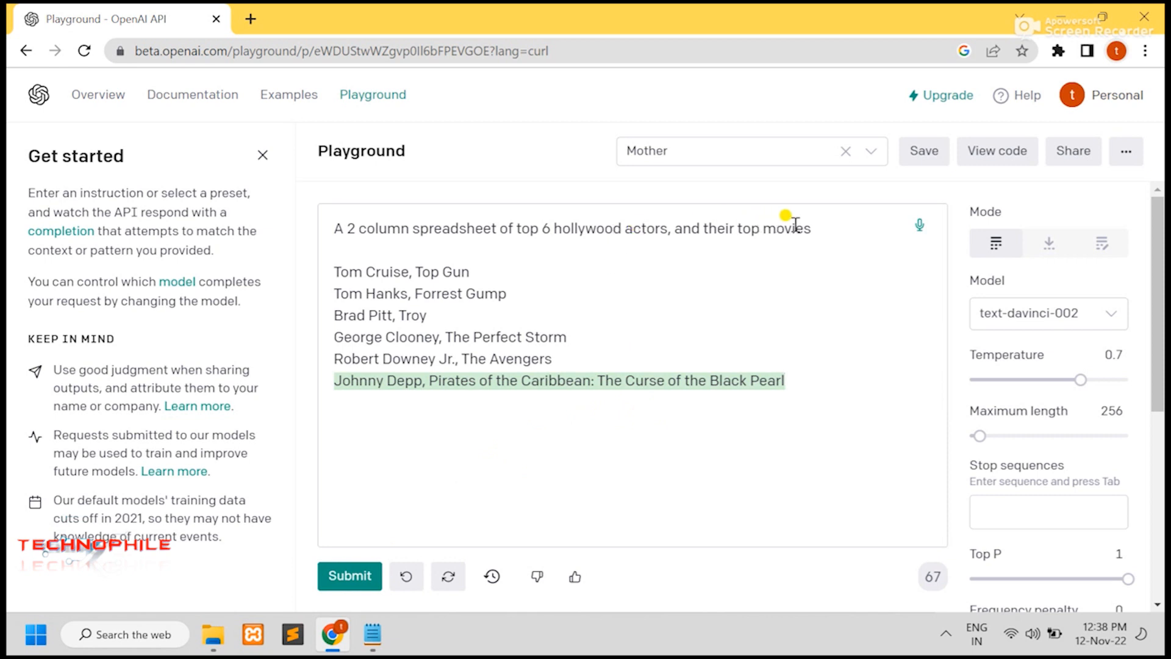
left_click_drag(811, 227, 317, 235)
key("ctrl+c")
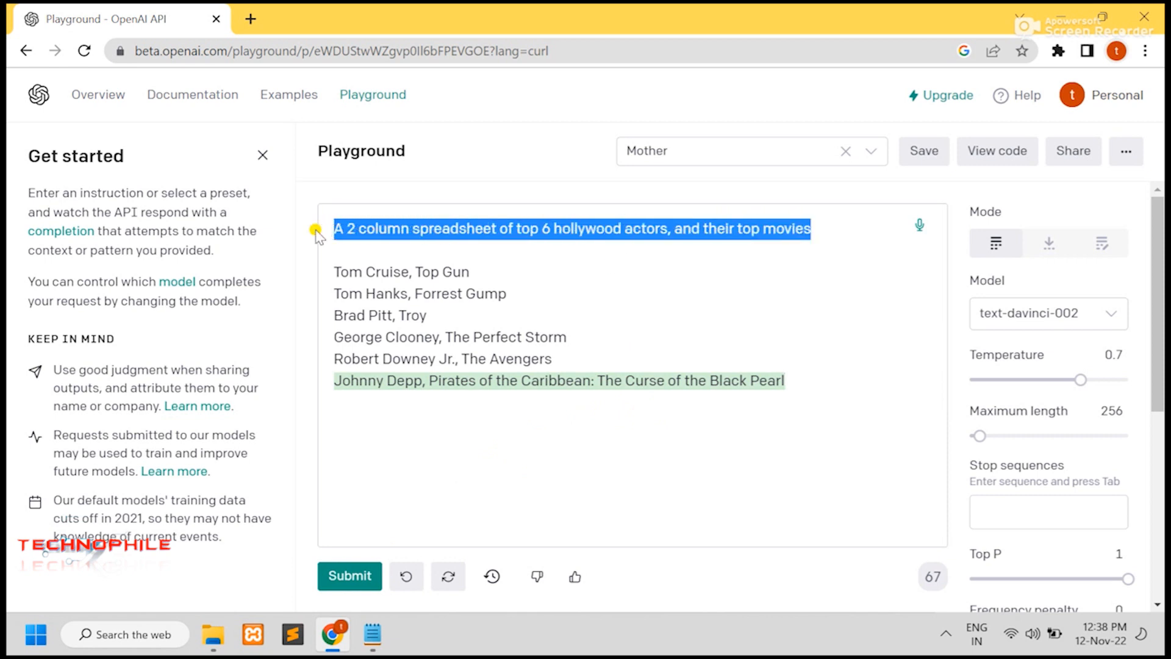
Clear the old output, change the prompt to top 10 actors, and generate the table.
key("BackSpace")
key("ctrl+a")
key("BackSpace")
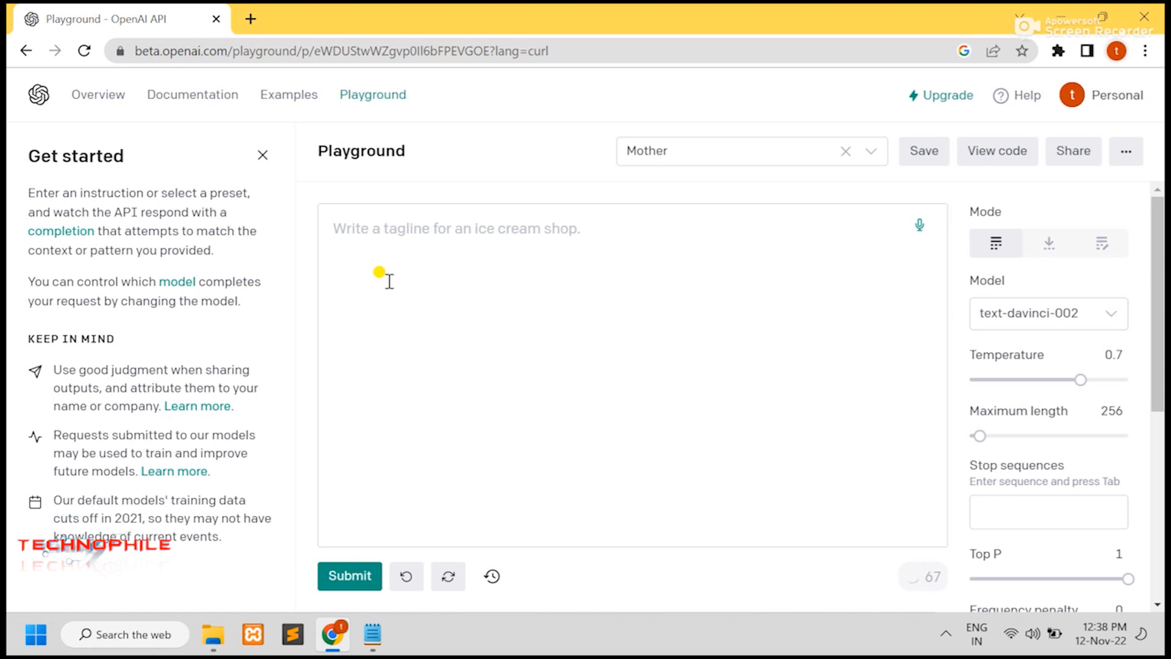
key("ctrl+v")
key("BackSpace")
type("10")
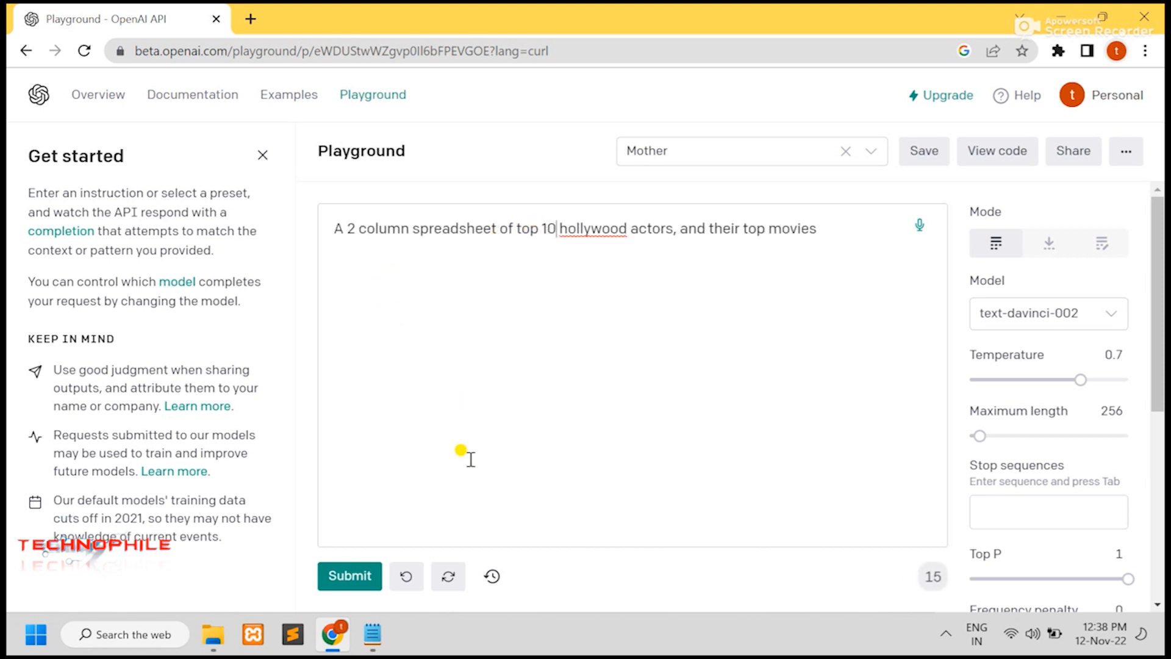
left_click(350, 577)
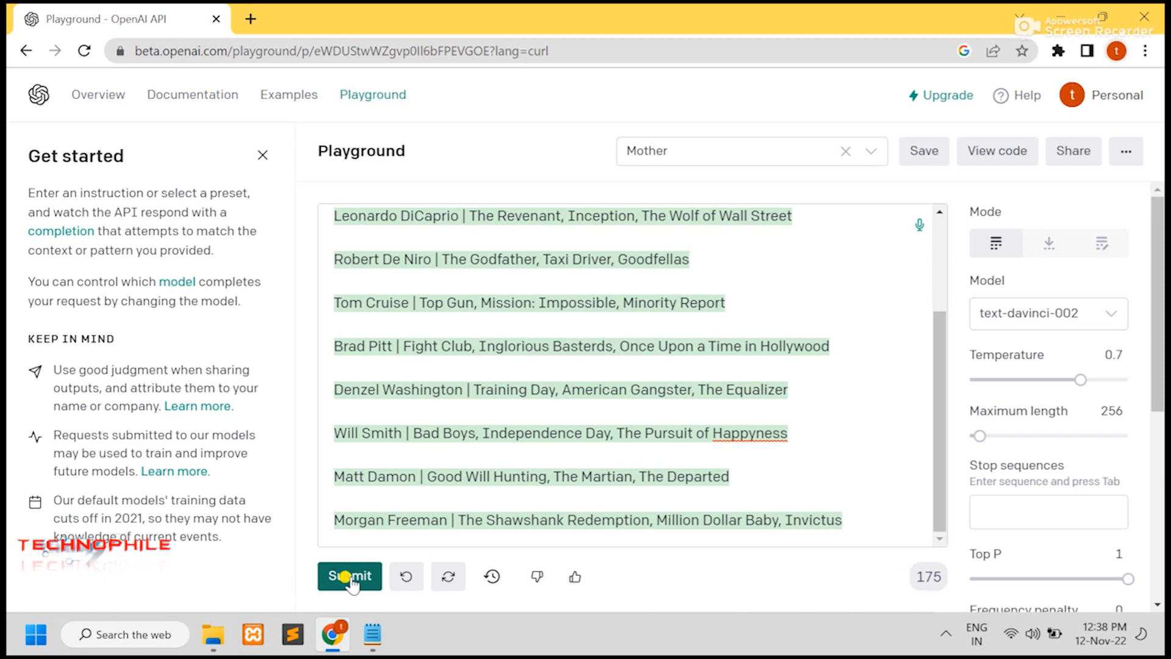
scroll(515, 383, "up", 1)
scroll(515, 383, "up", 2)
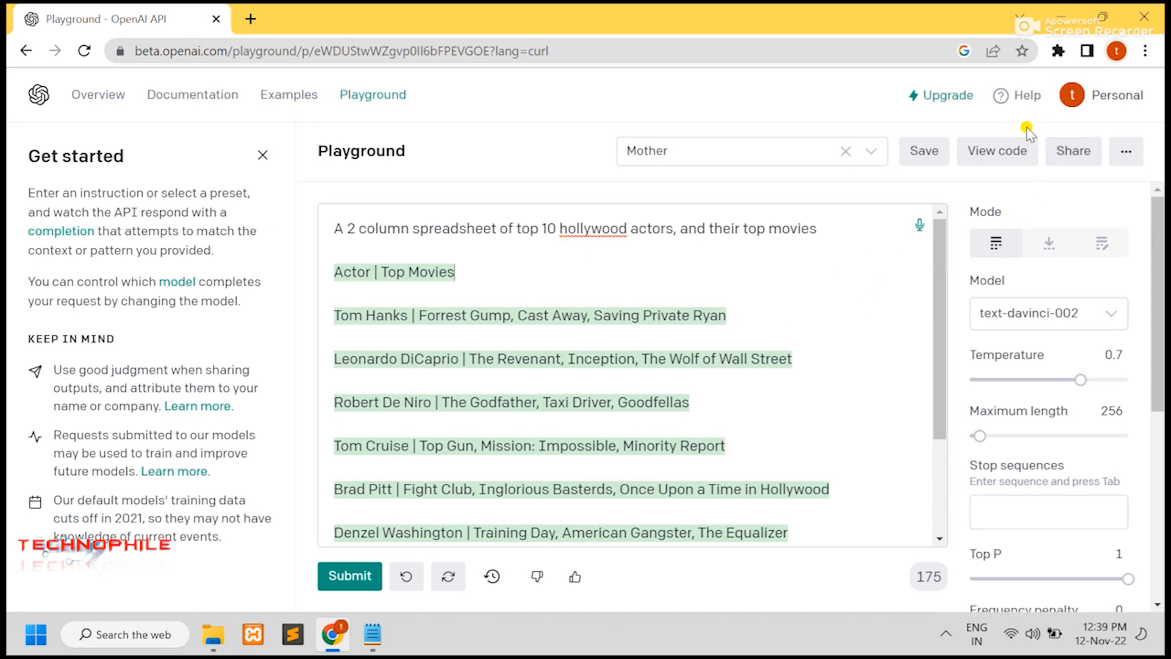
Show the top 10 actors prompt's API code in Python, then close it.
left_click(996, 152)
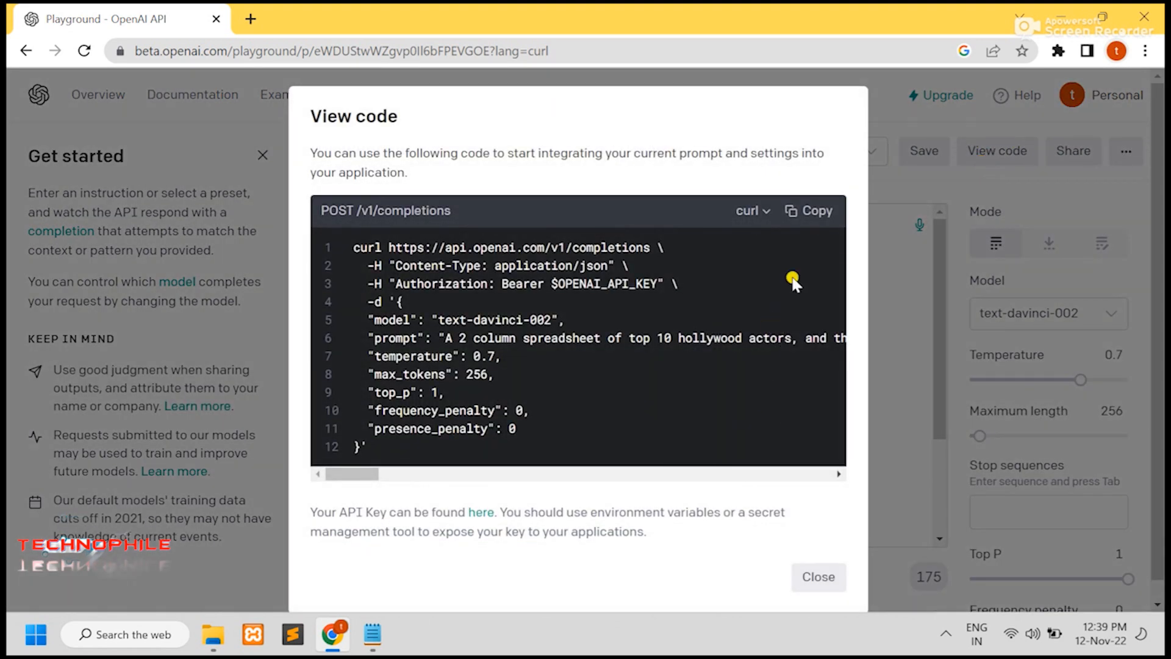
left_click(763, 211)
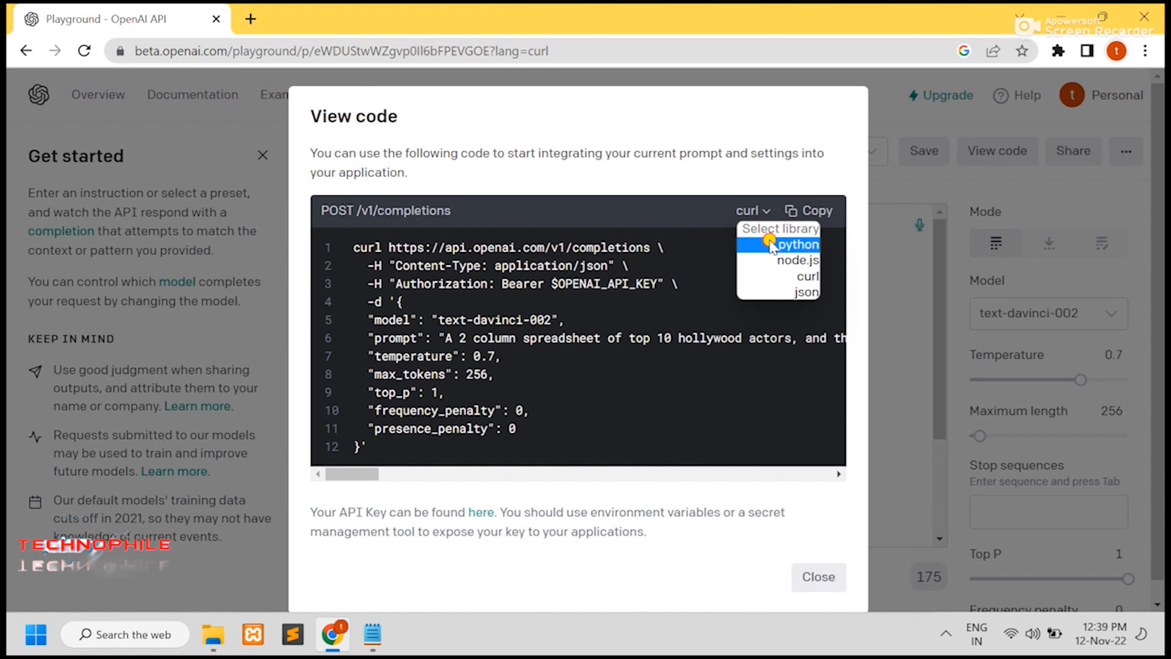
left_click(770, 244)
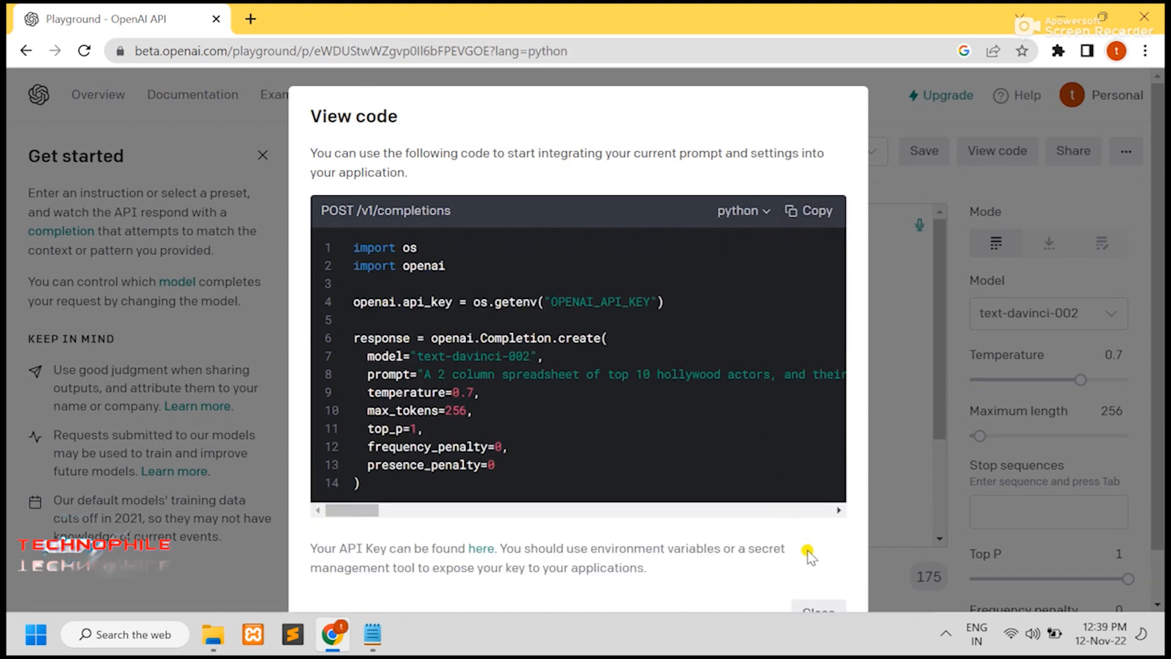
left_click(820, 608)
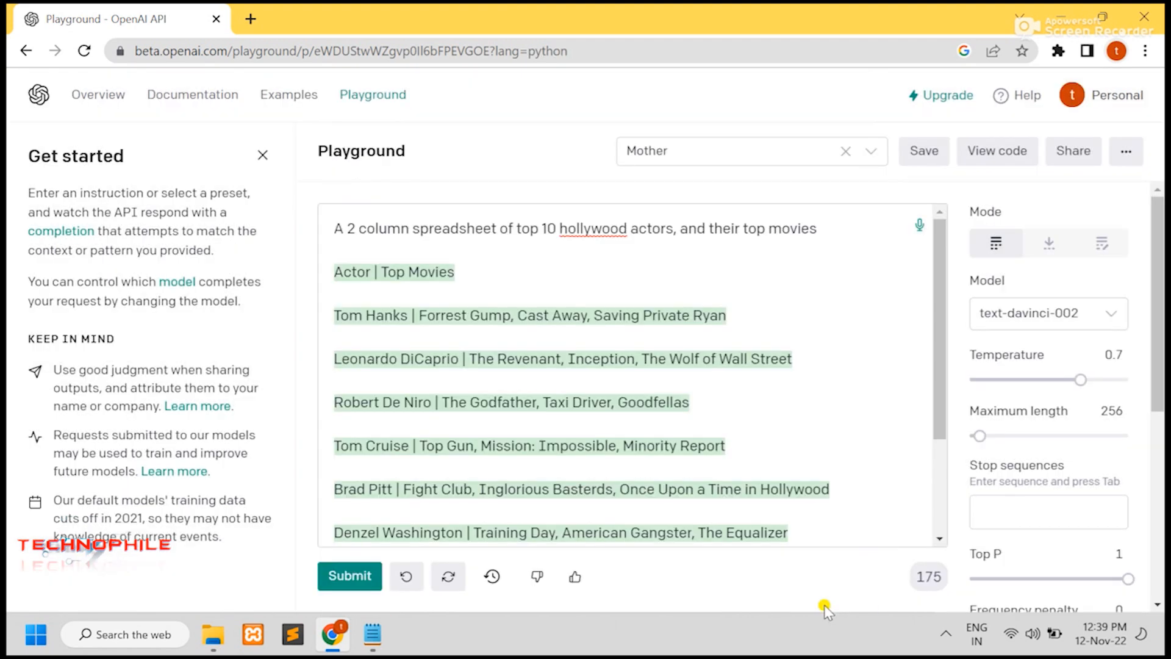
left_click(799, 409)
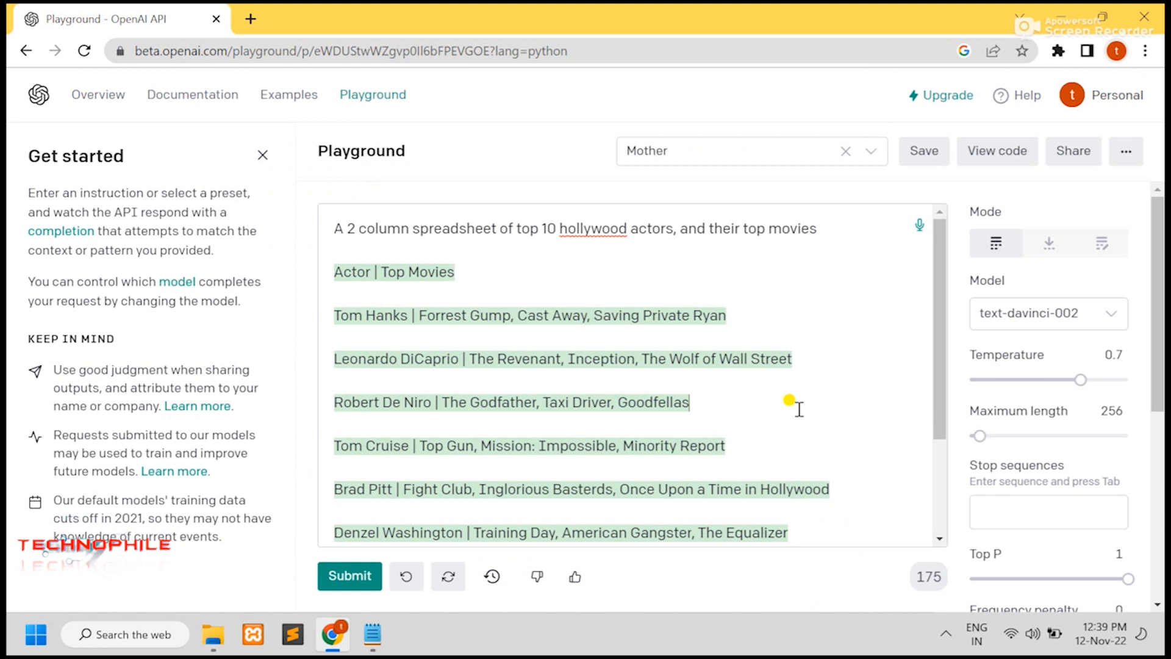